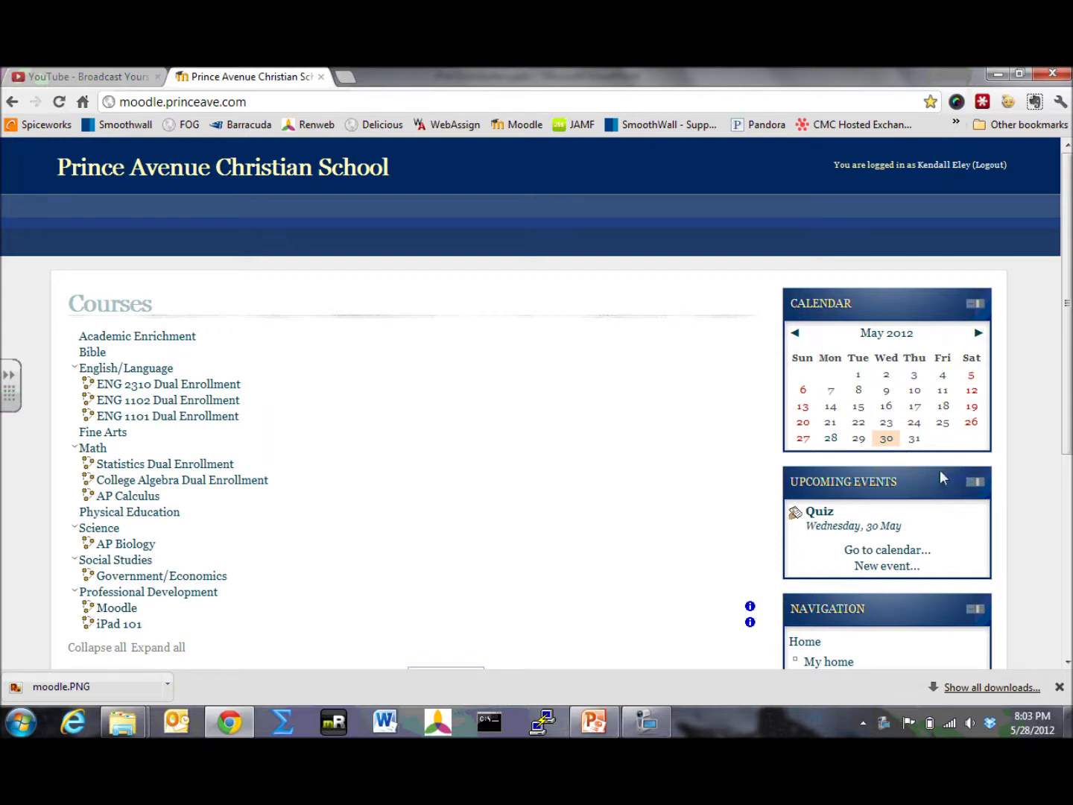
- Open the Quiz event on 30 May from the home page calendar and view its day details
{"action": "mouse_move", "coordinate": [886, 440]}
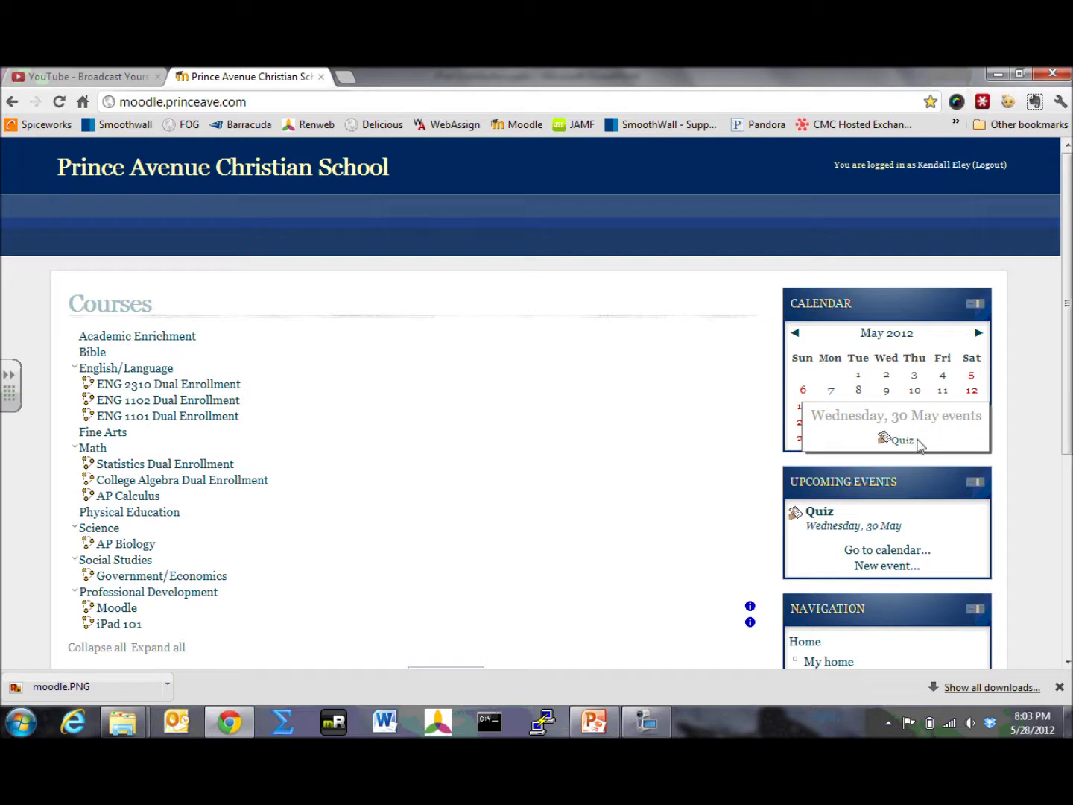
{"action": "left_click", "coordinate": [898, 441]}
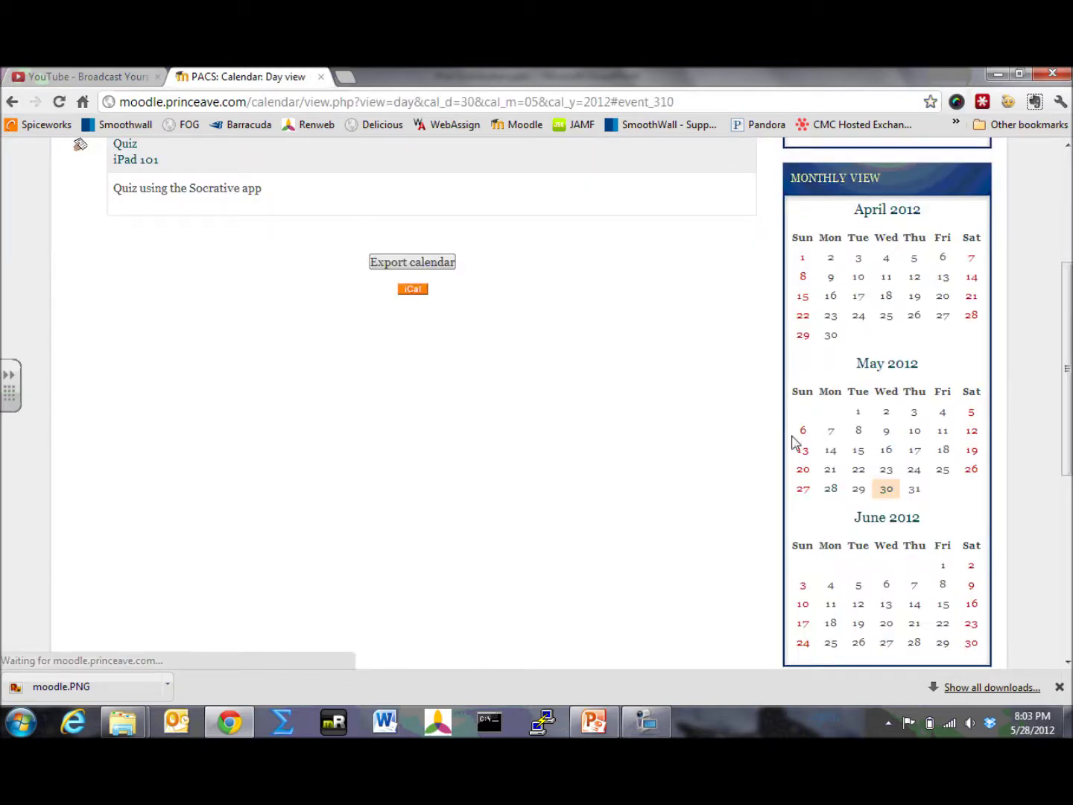
{"action": "scroll", "coordinate": [684, 430], "scroll_direction": "up", "scroll_amount": 1}
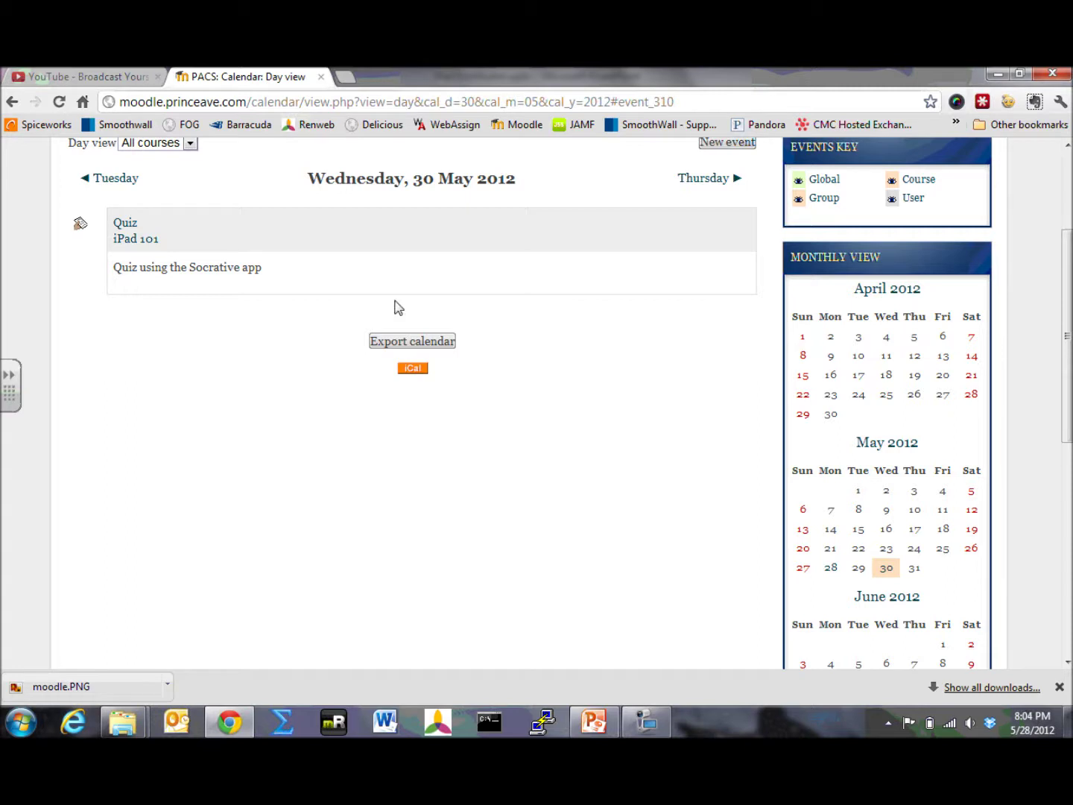
{"action": "scroll", "coordinate": [618, 385], "scroll_direction": "up", "scroll_amount": 3}
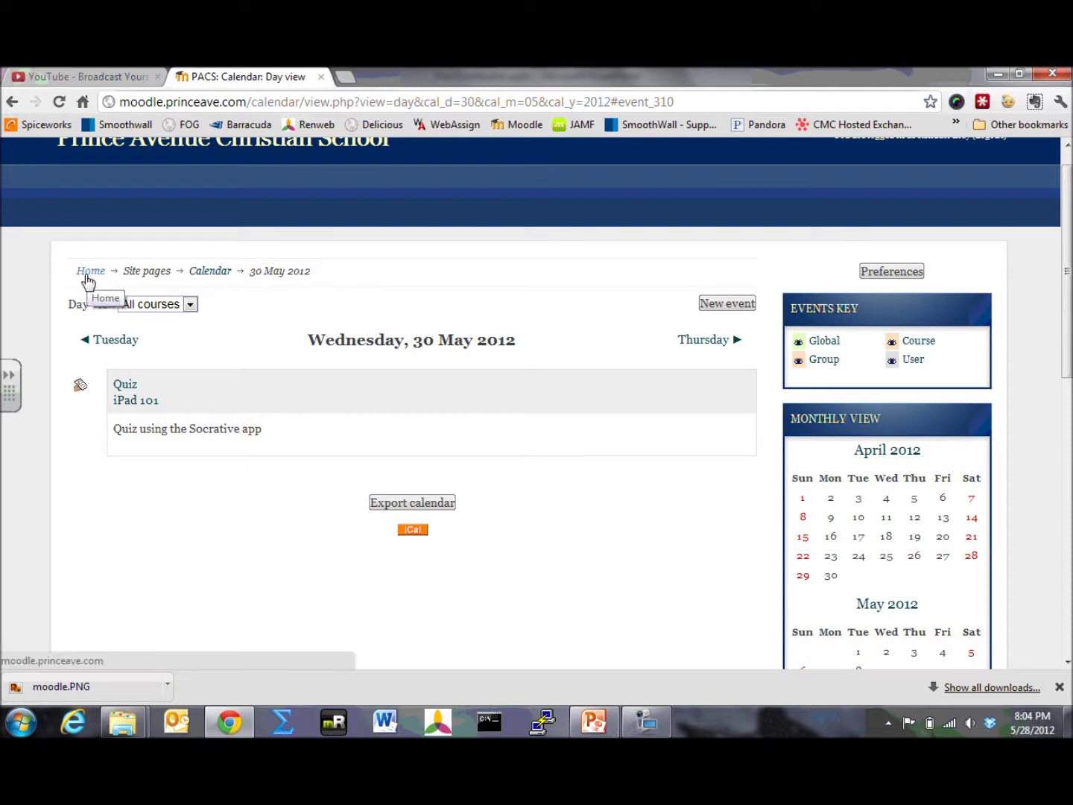
- Open the detailed month view of the calendar and look over the May 2012 events and event types
{"action": "left_click", "coordinate": [213, 273]}
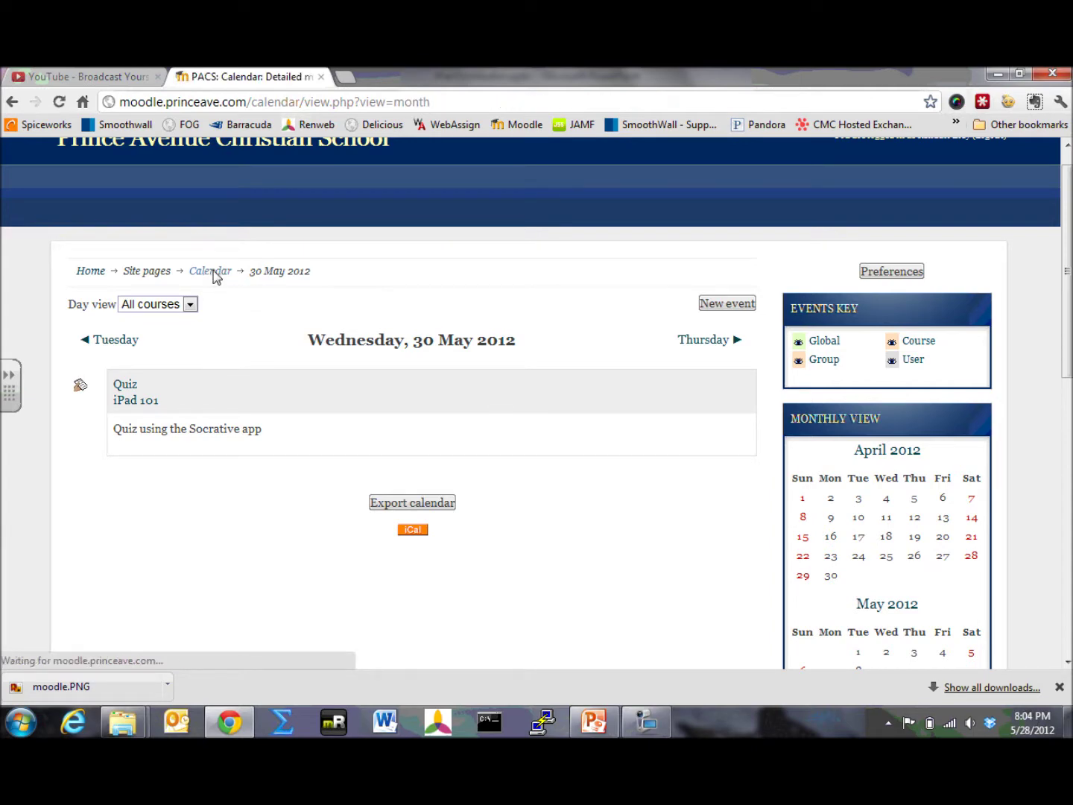
{"action": "scroll", "coordinate": [339, 371], "scroll_direction": "down", "scroll_amount": 3}
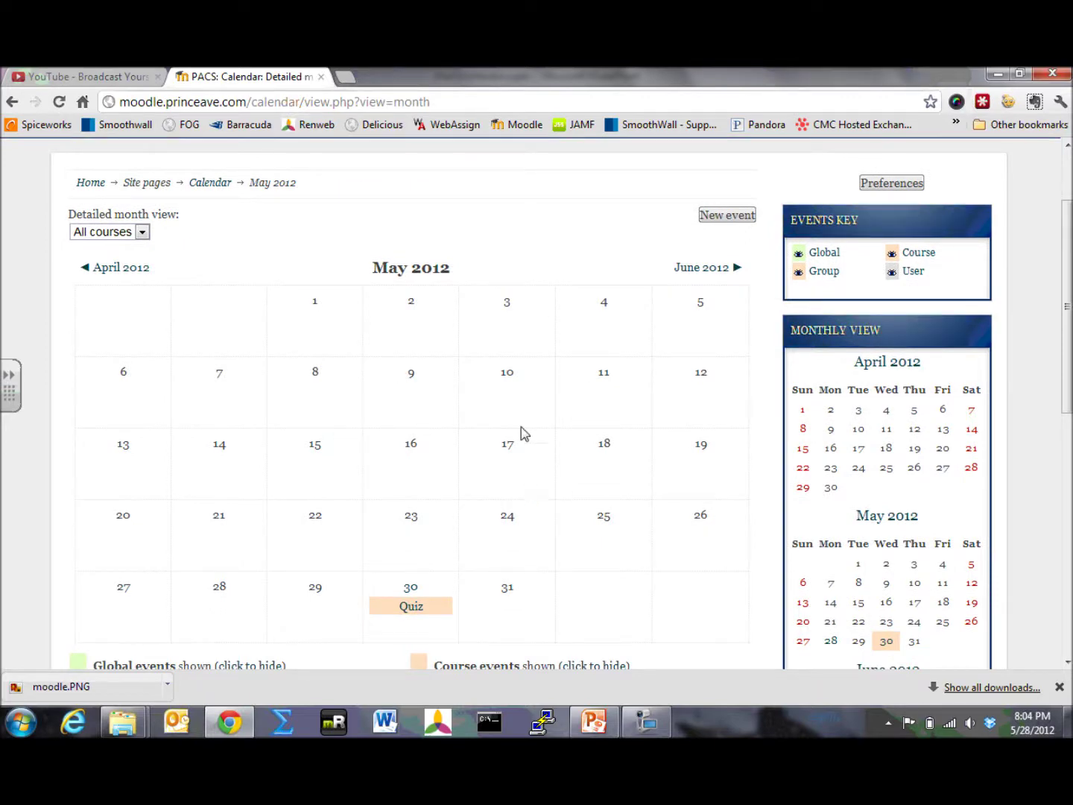
{"action": "scroll", "coordinate": [521, 433], "scroll_direction": "down", "scroll_amount": 2}
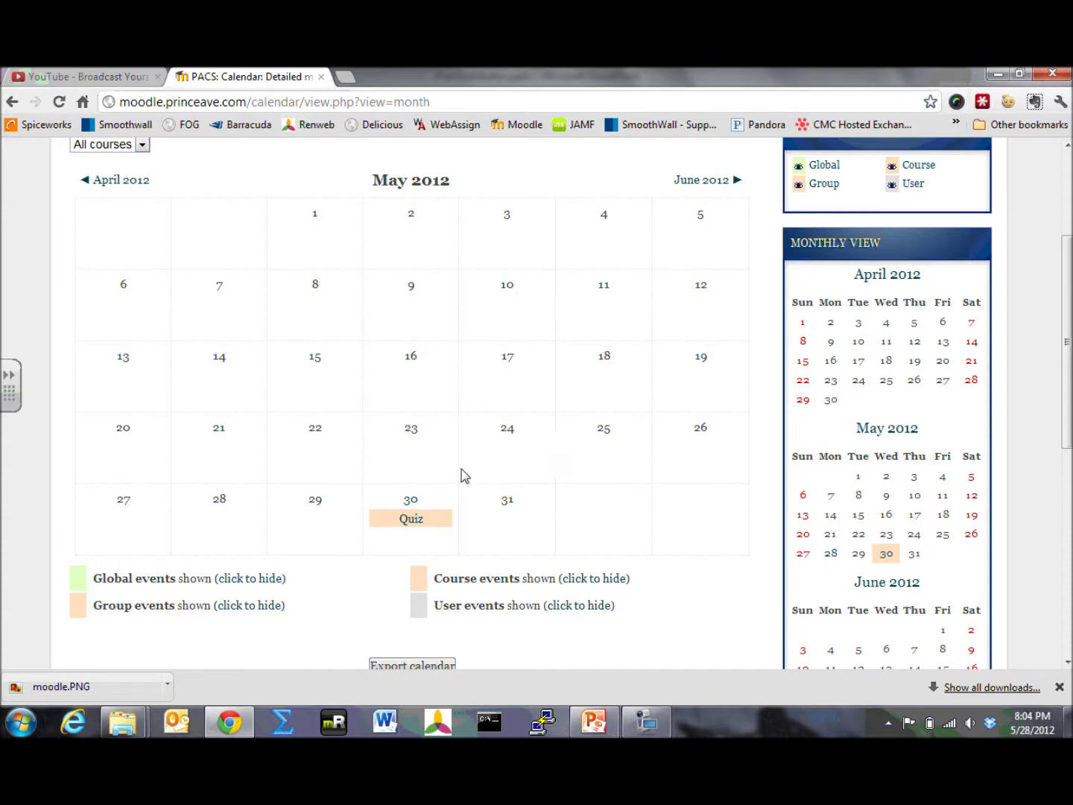
{"action": "scroll", "coordinate": [439, 521], "scroll_direction": "up", "scroll_amount": 3}
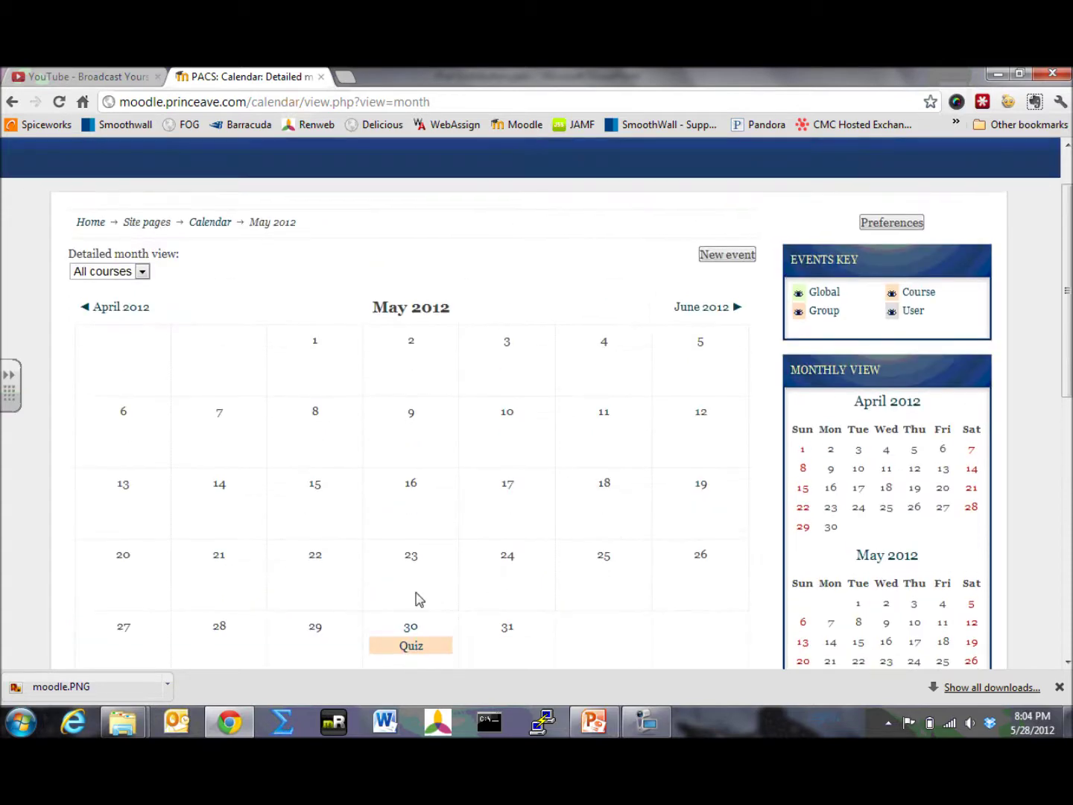
{"action": "scroll", "coordinate": [418, 600], "scroll_direction": "down", "scroll_amount": 1}
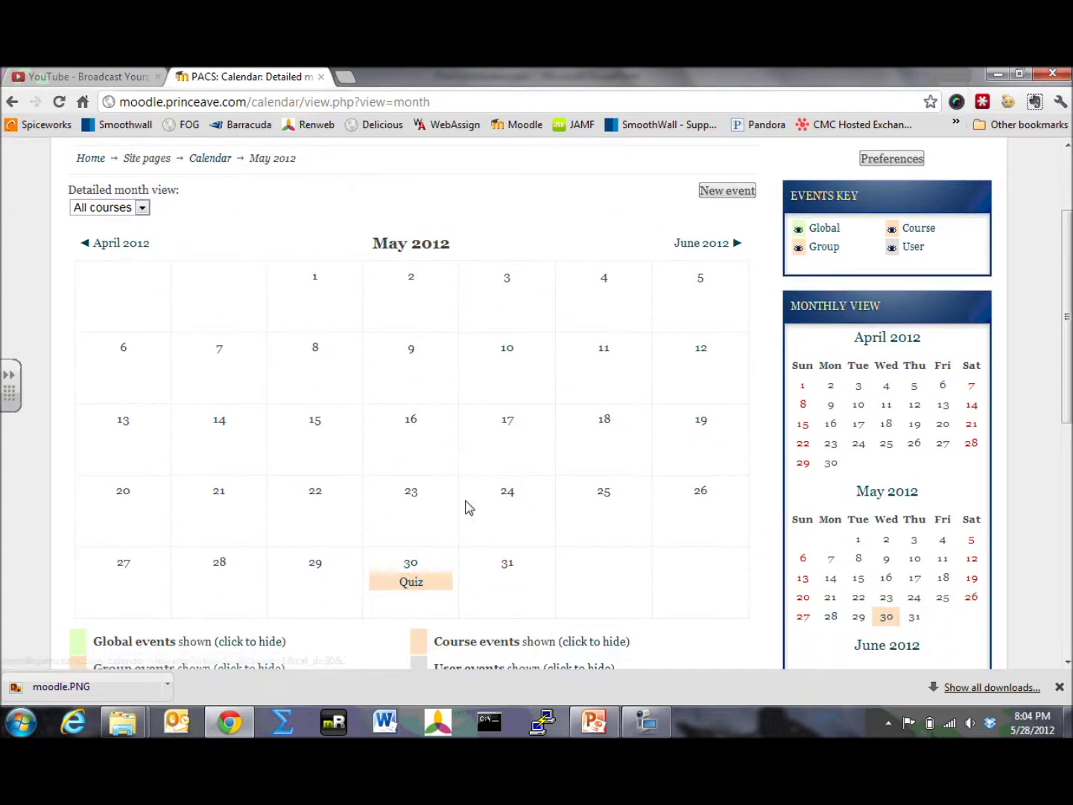
{"action": "scroll", "coordinate": [467, 507], "scroll_direction": "up", "scroll_amount": 2}
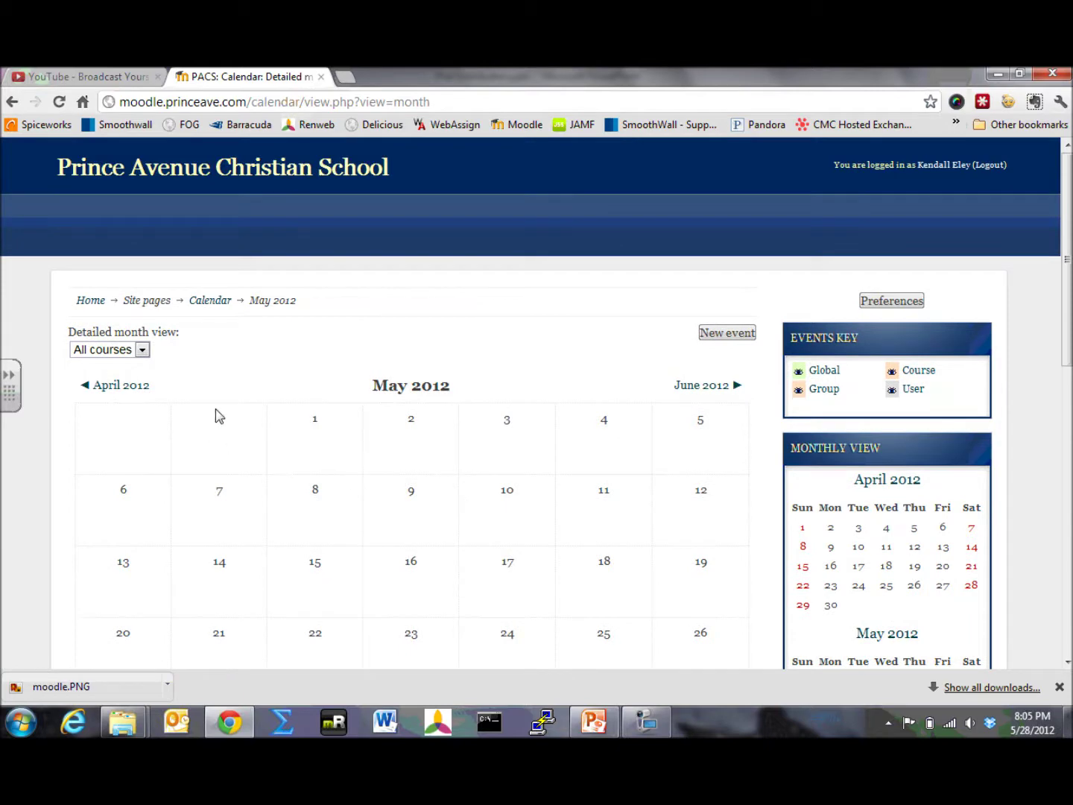
- Return to the site home page and expand My courses and My profile in the Navigation block
{"action": "left_click", "coordinate": [90, 301]}
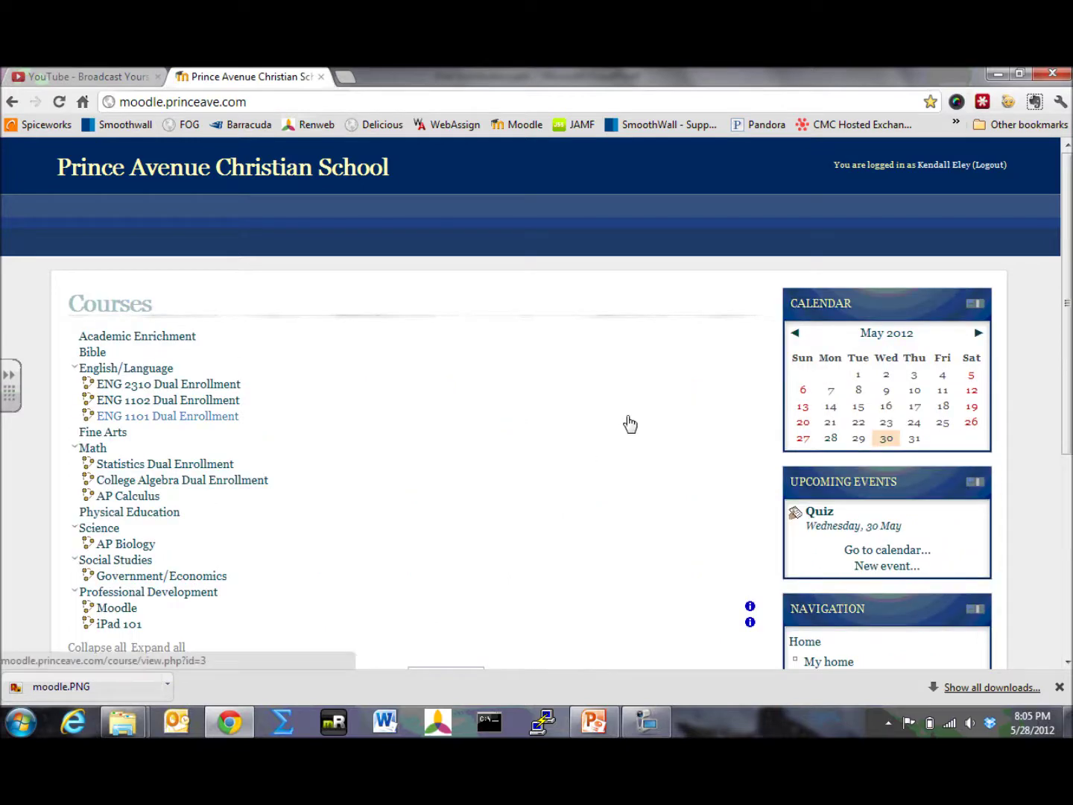
{"action": "scroll", "coordinate": [629, 423], "scroll_direction": "down", "scroll_amount": 2}
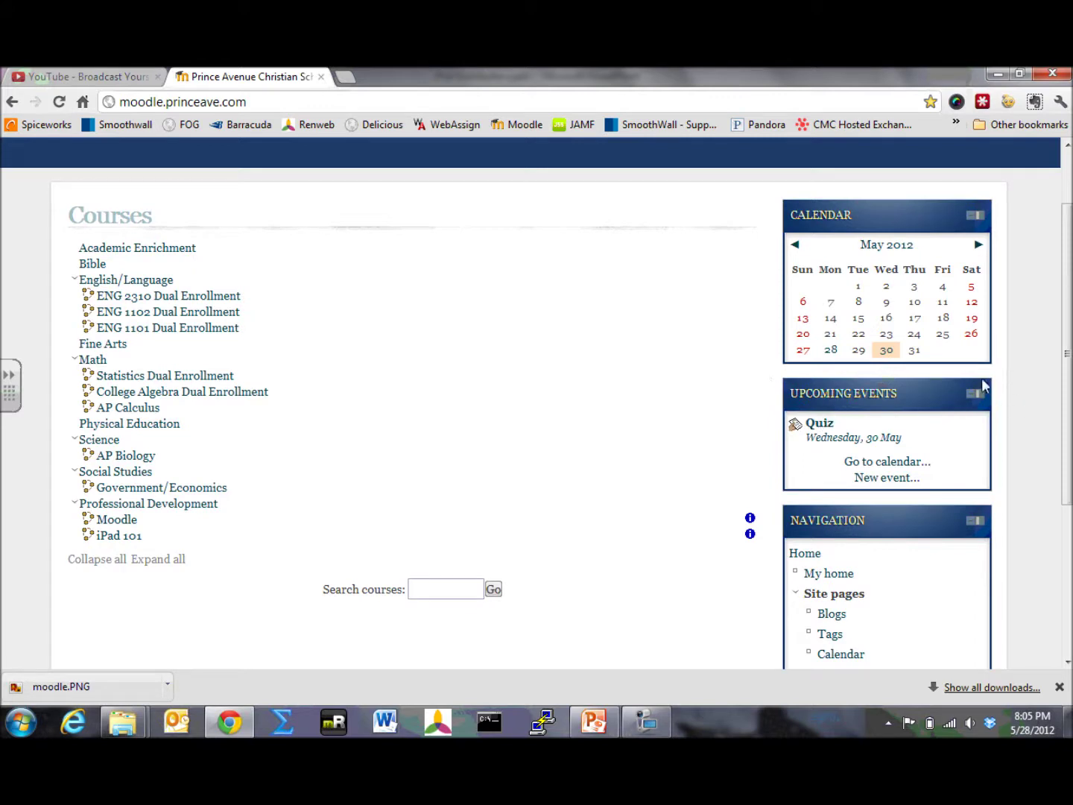
{"action": "scroll", "coordinate": [760, 438], "scroll_direction": "down", "scroll_amount": 1}
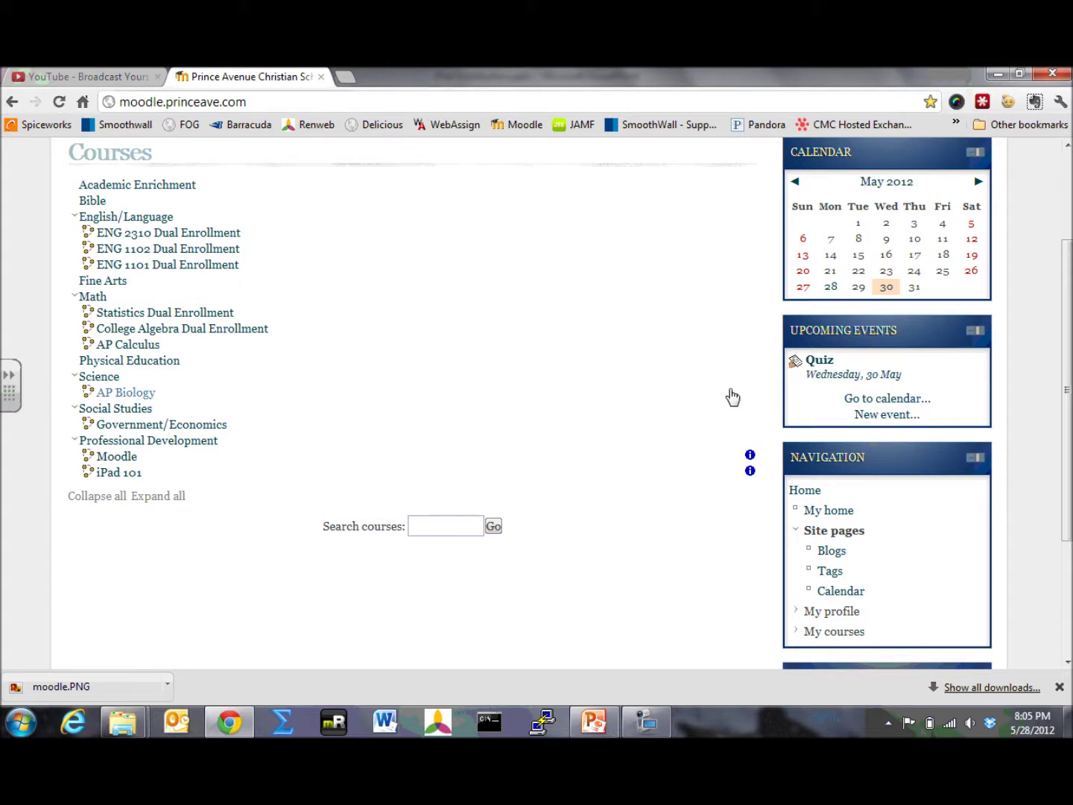
{"action": "scroll", "coordinate": [728, 394], "scroll_direction": "down", "scroll_amount": 1}
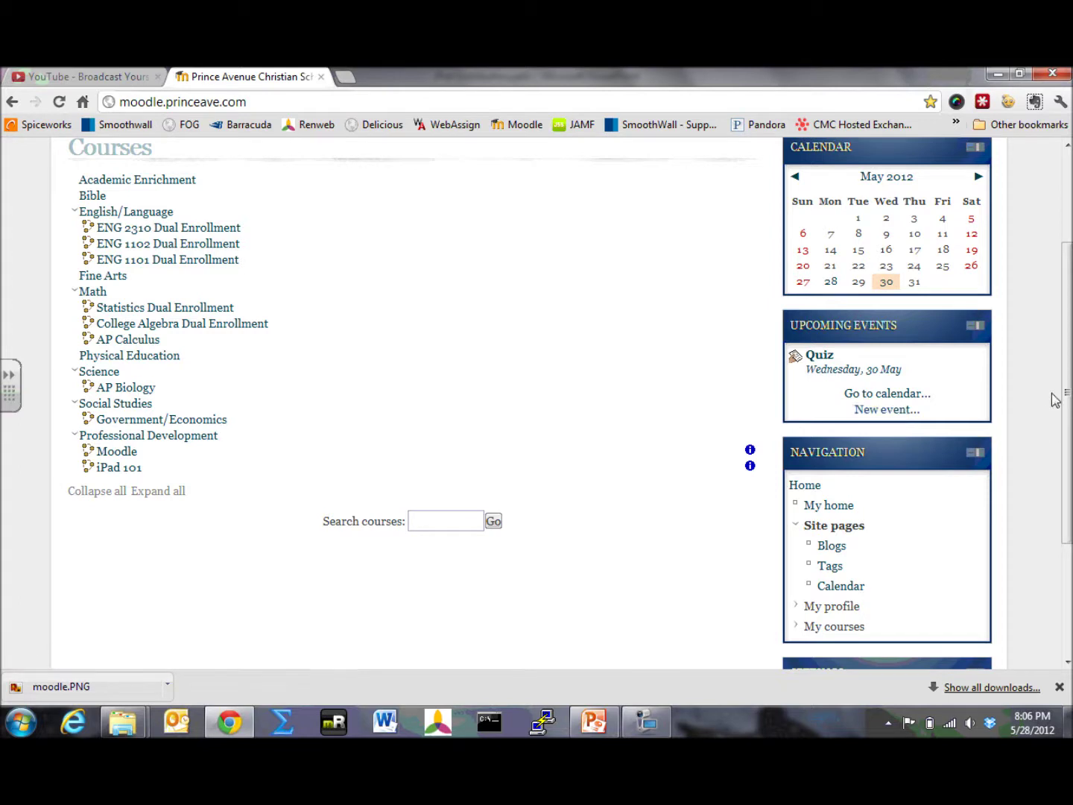
{"action": "left_click_drag", "start_coordinate": [1066, 385], "coordinate": [1066, 413]}
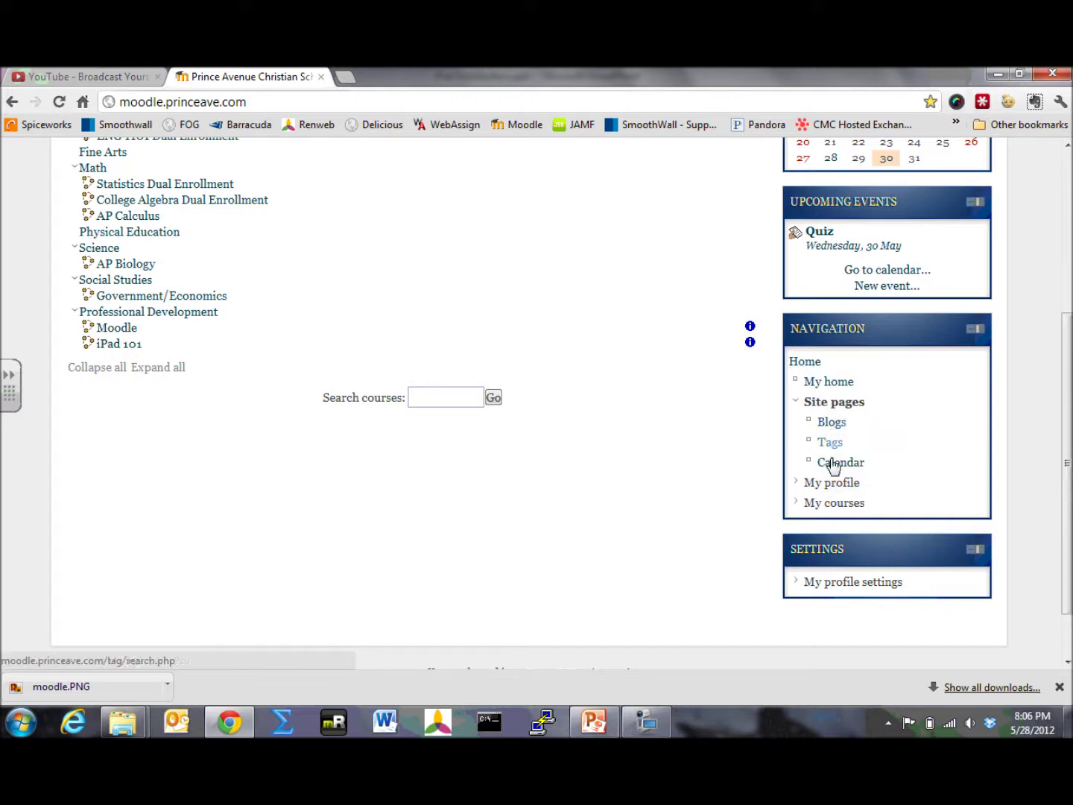
{"action": "left_click", "coordinate": [828, 505]}
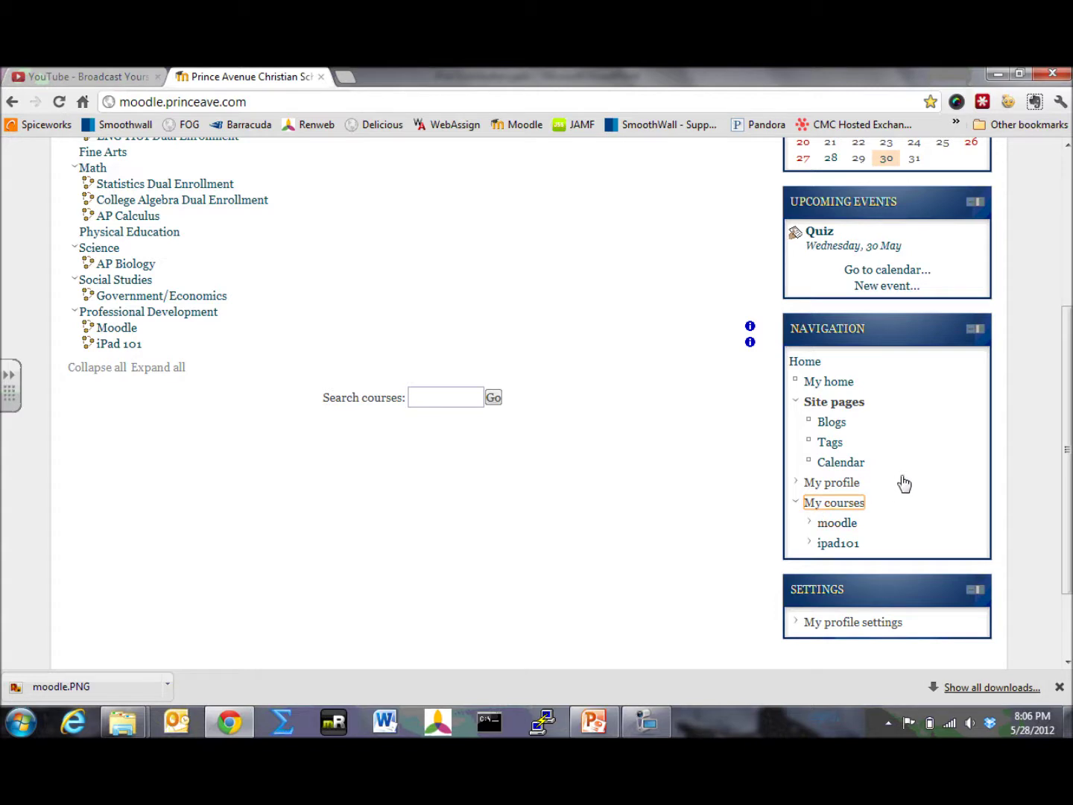
{"action": "left_click", "coordinate": [841, 484]}
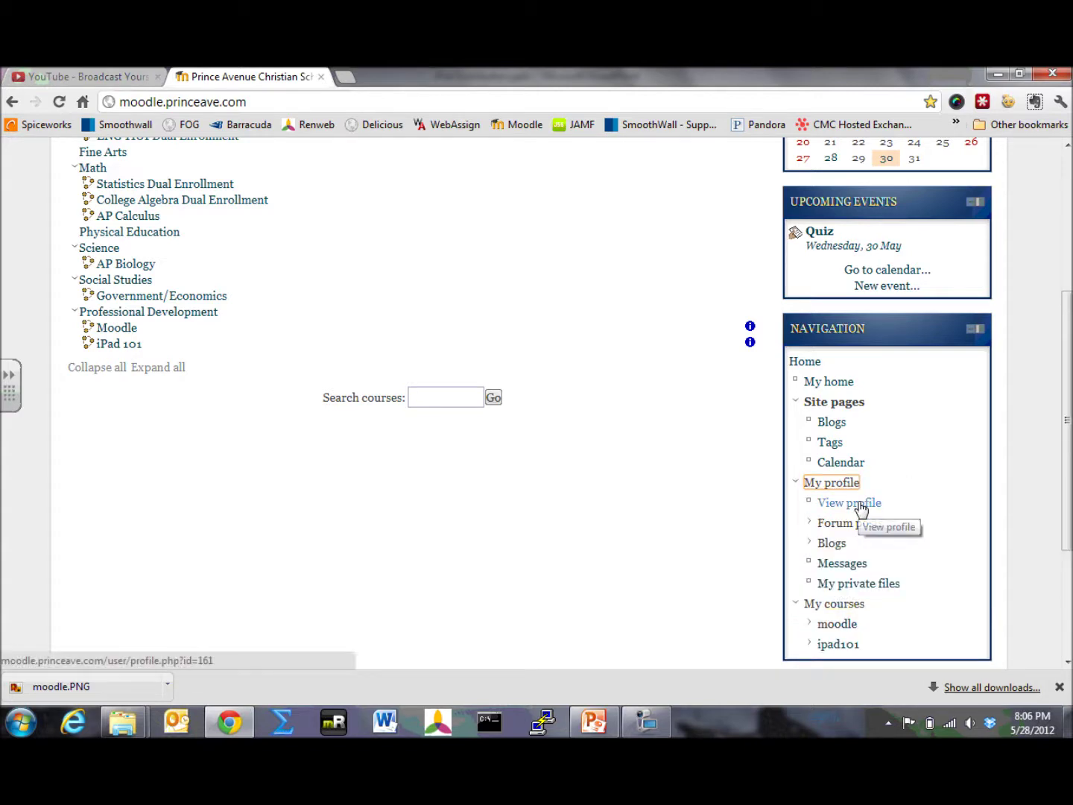
{"action": "scroll", "coordinate": [862, 508], "scroll_direction": "down", "scroll_amount": 3}
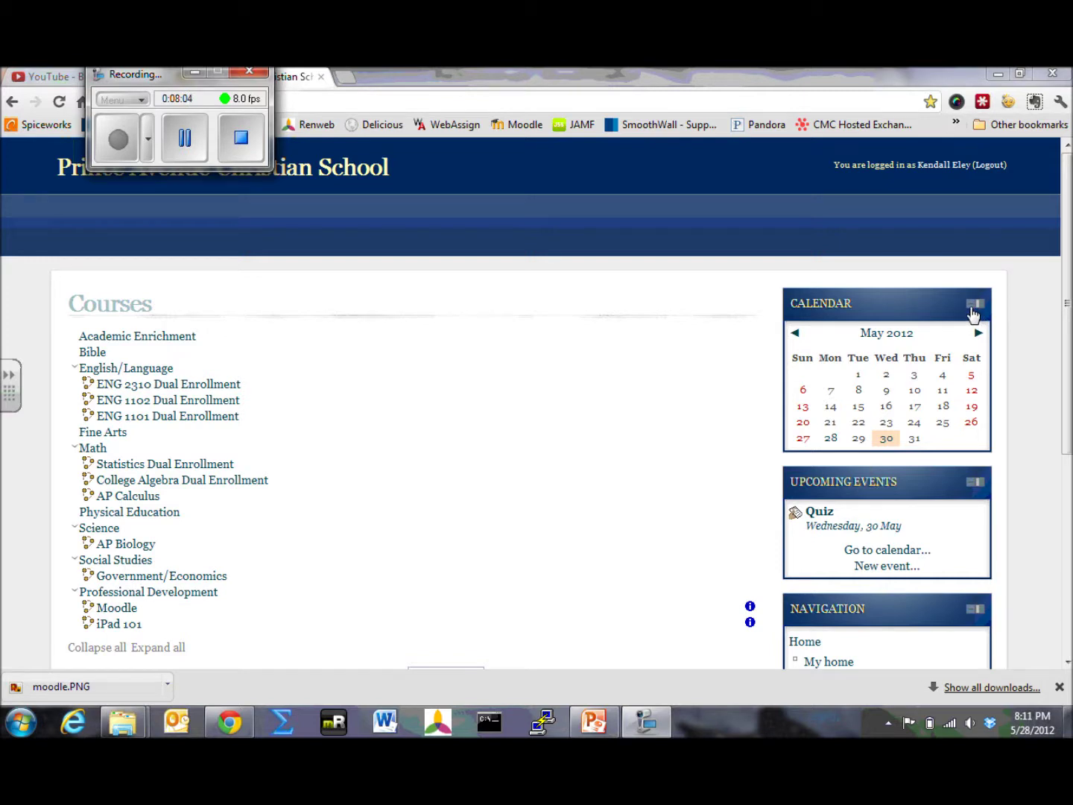
- Collapse and re-expand the Calendar block, and move it to the dock
{"action": "left_click", "coordinate": [972, 306]}
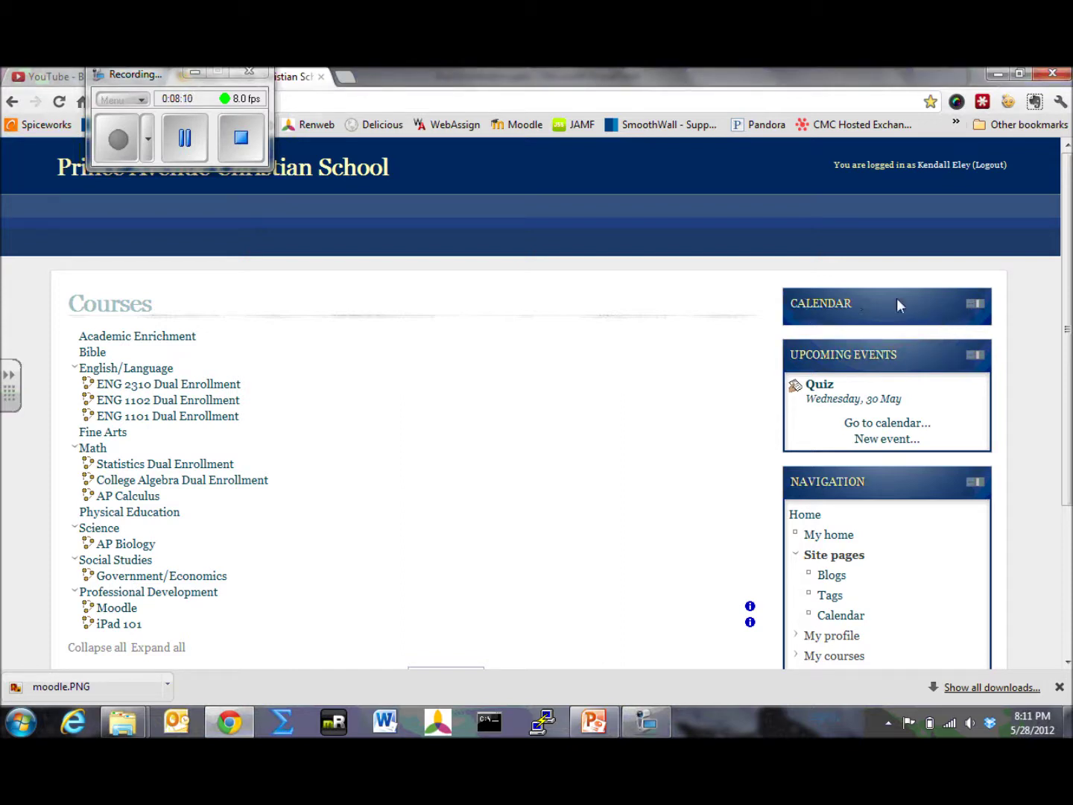
{"action": "left_click", "coordinate": [974, 305]}
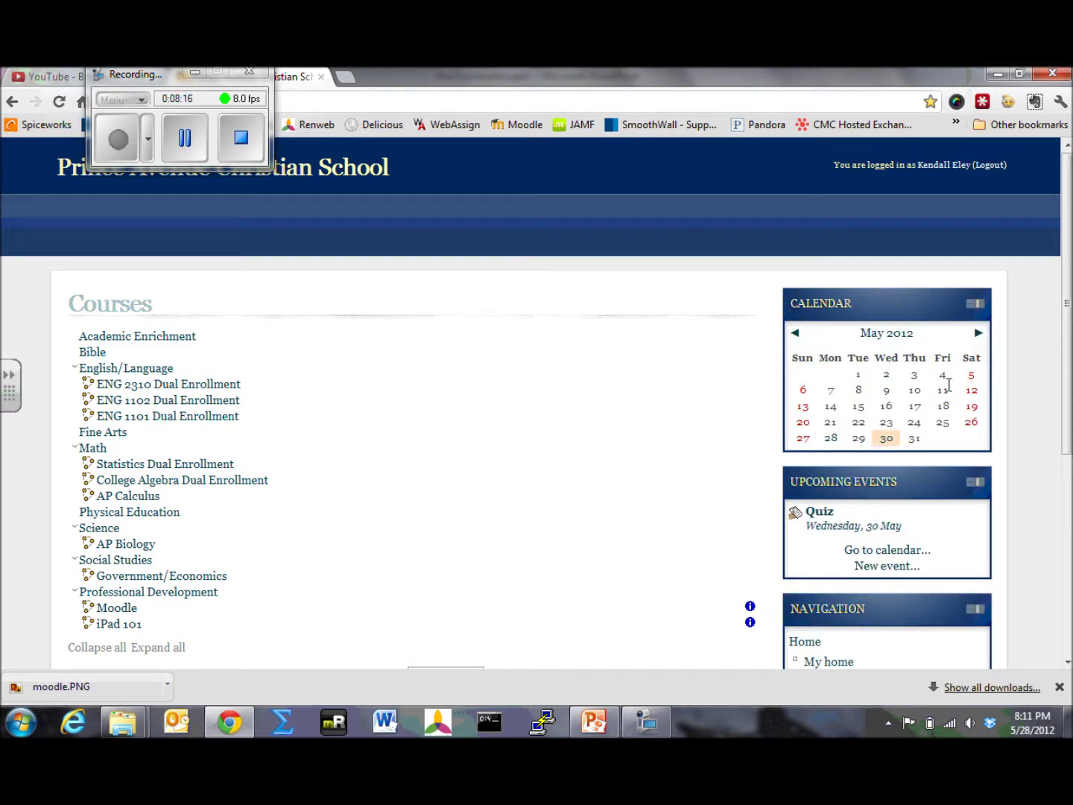
{"action": "left_click", "coordinate": [976, 307]}
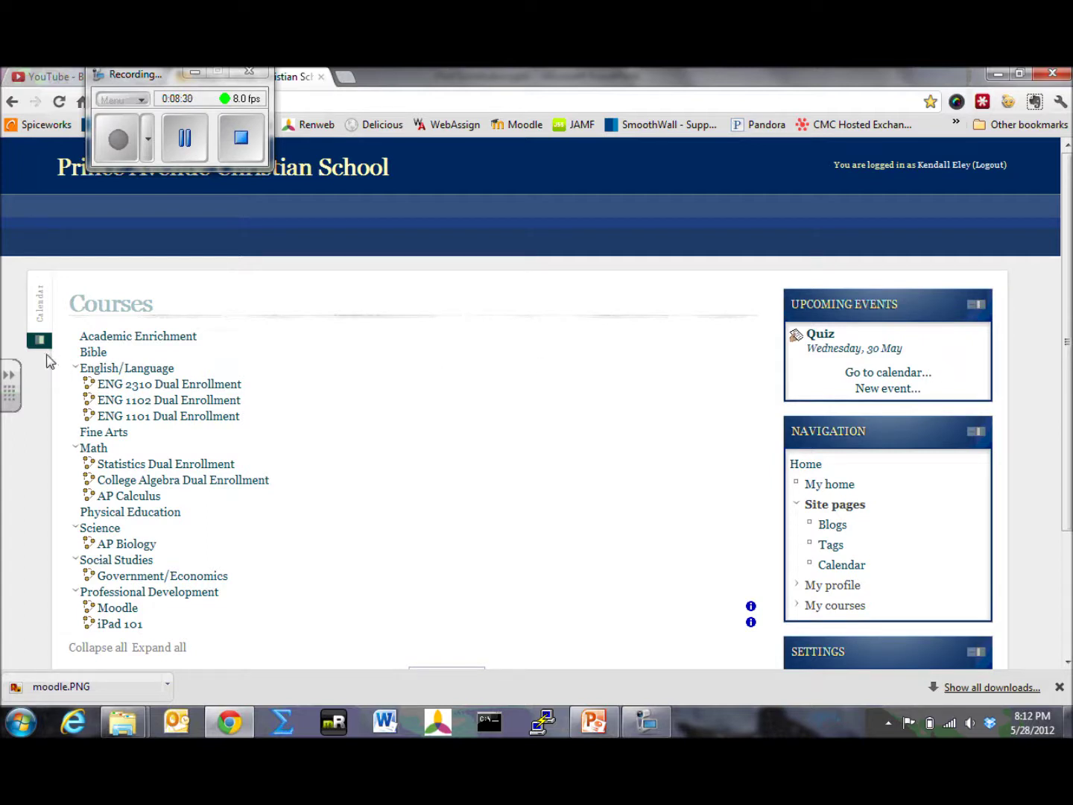
{"action": "mouse_move", "coordinate": [43, 330]}
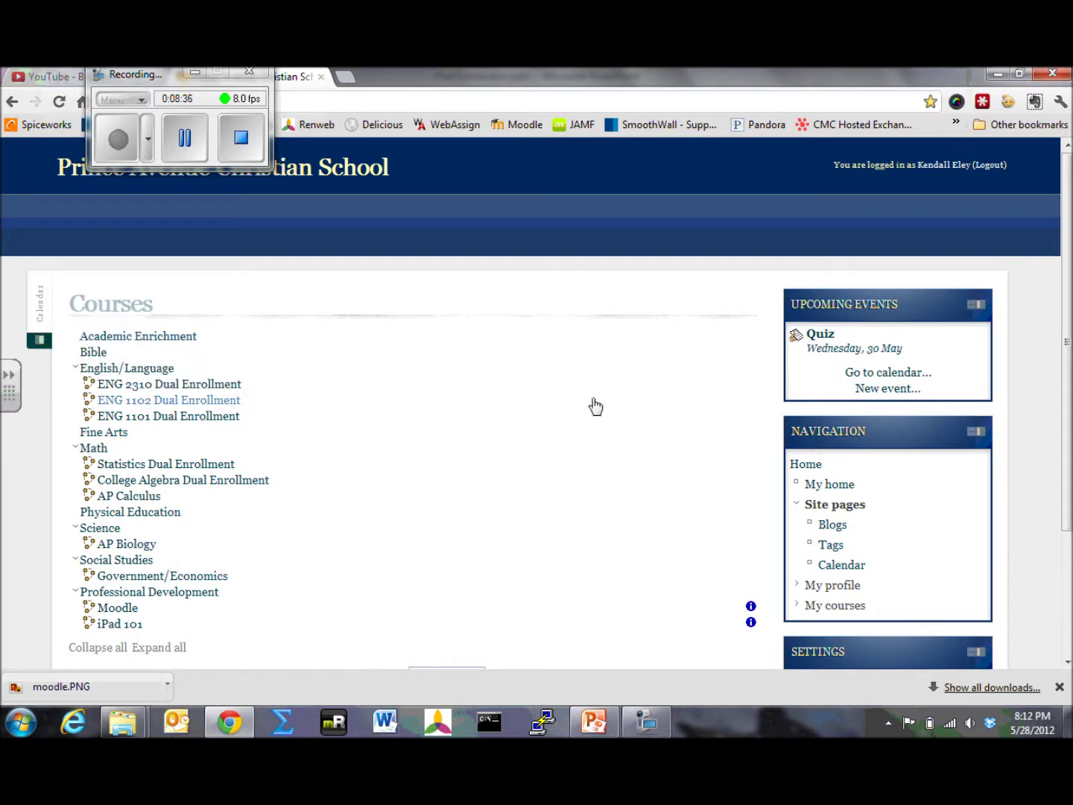
- Move the Upcoming Events, Navigation and Settings blocks to the dock
{"action": "left_click", "coordinate": [977, 306]}
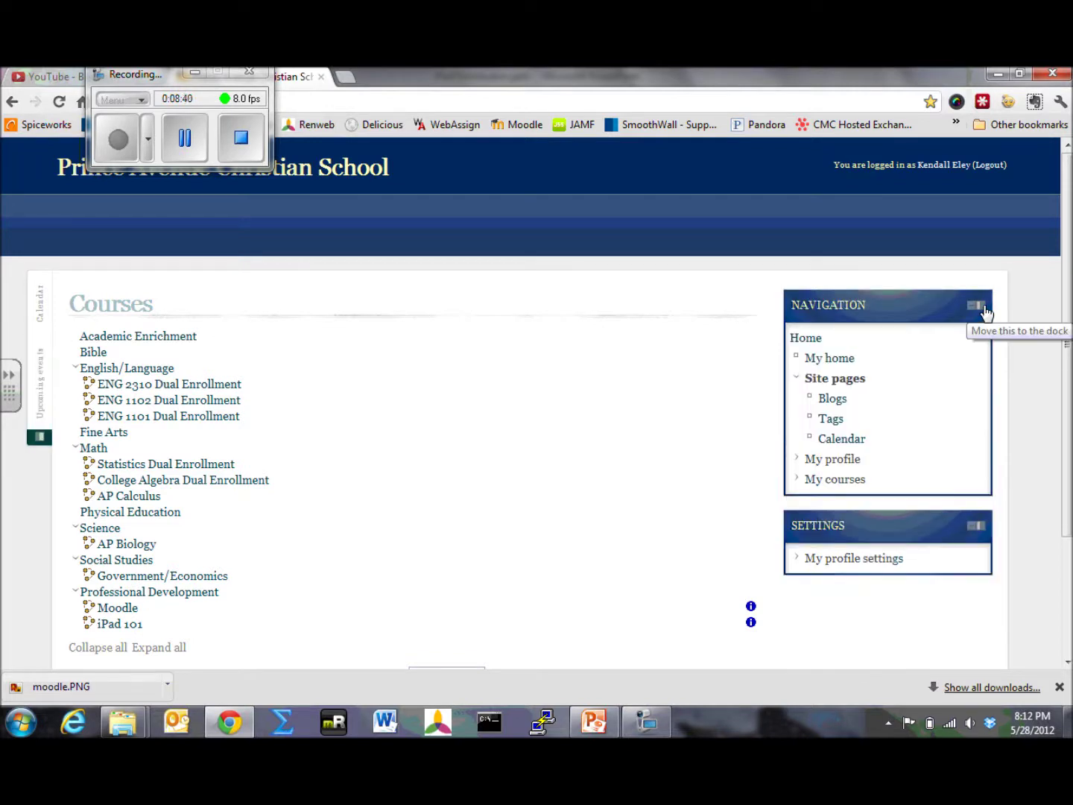
{"action": "left_click", "coordinate": [977, 305]}
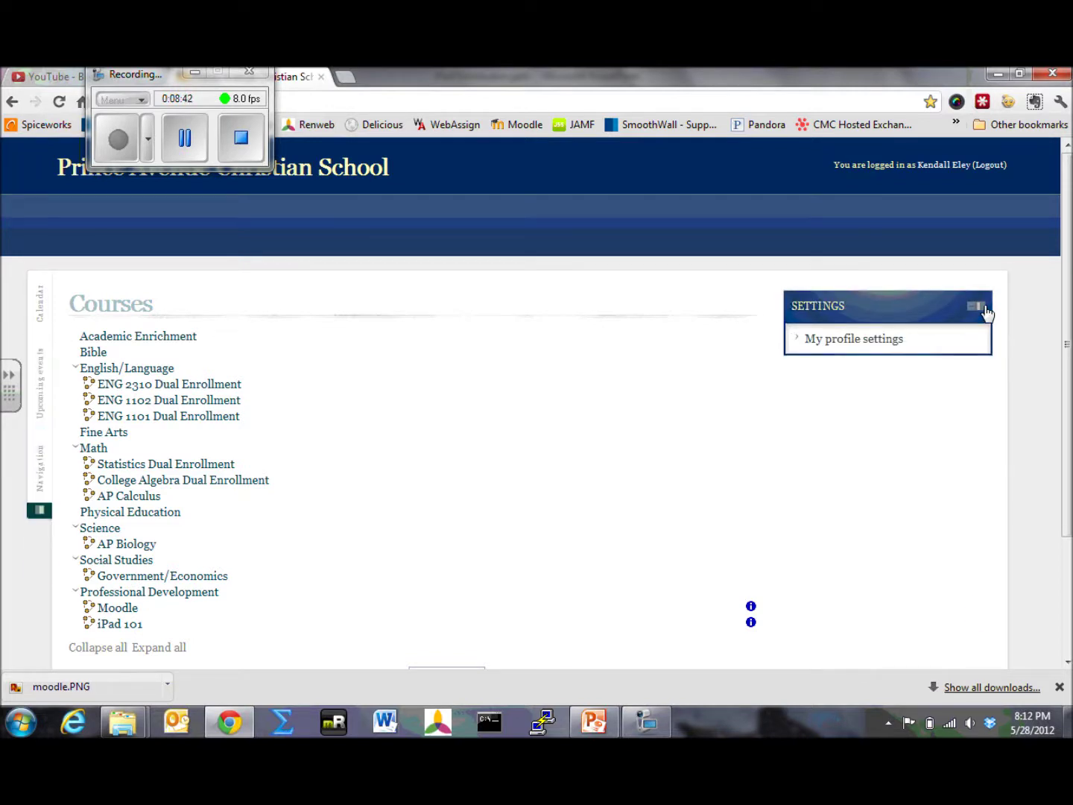
{"action": "left_click", "coordinate": [977, 305]}
{"action": "scroll", "coordinate": [637, 423], "scroll_direction": "down", "scroll_amount": 2}
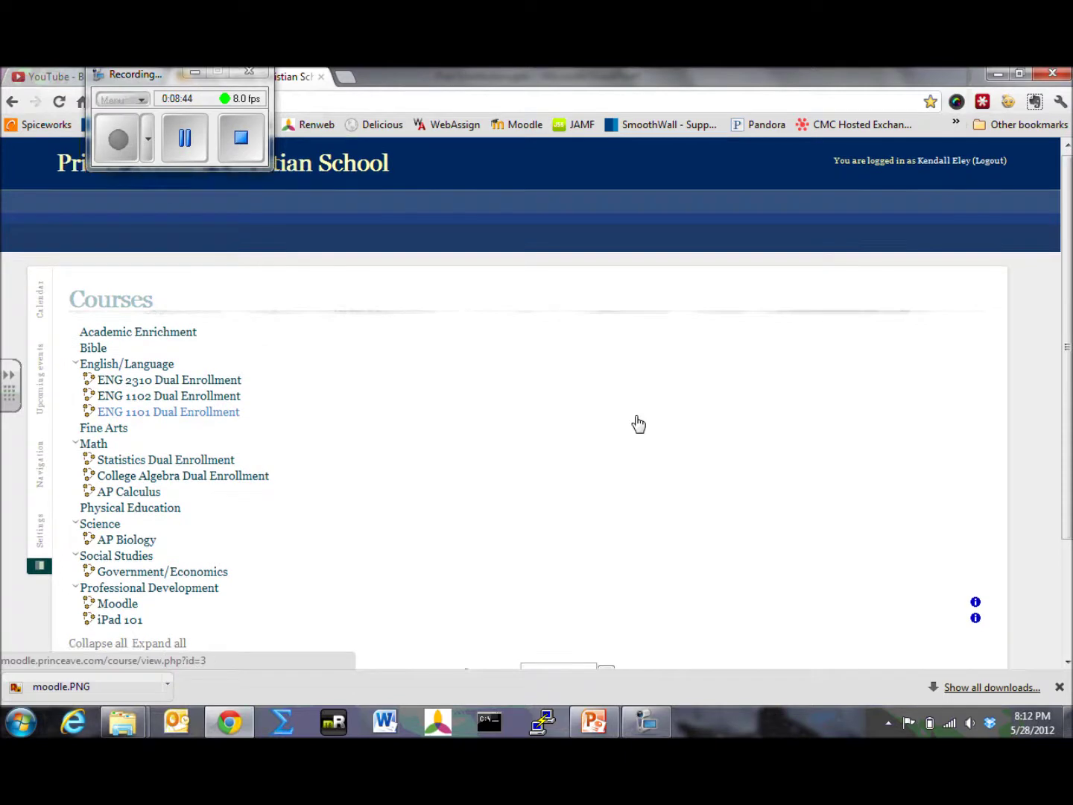
{"action": "scroll", "coordinate": [635, 424], "scroll_direction": "up", "scroll_amount": 2}
- Preview the contents of the docked Settings, Navigation and Upcoming events blocks
{"action": "mouse_move", "coordinate": [40, 535]}
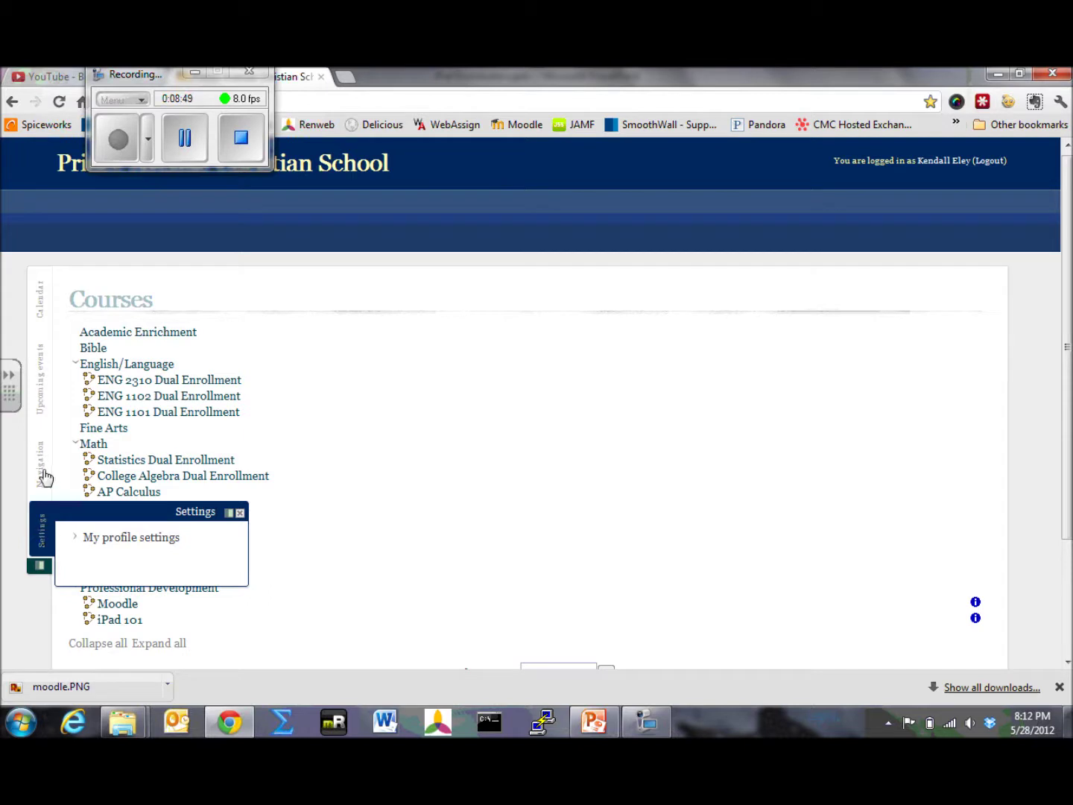
{"action": "mouse_move", "coordinate": [44, 467]}
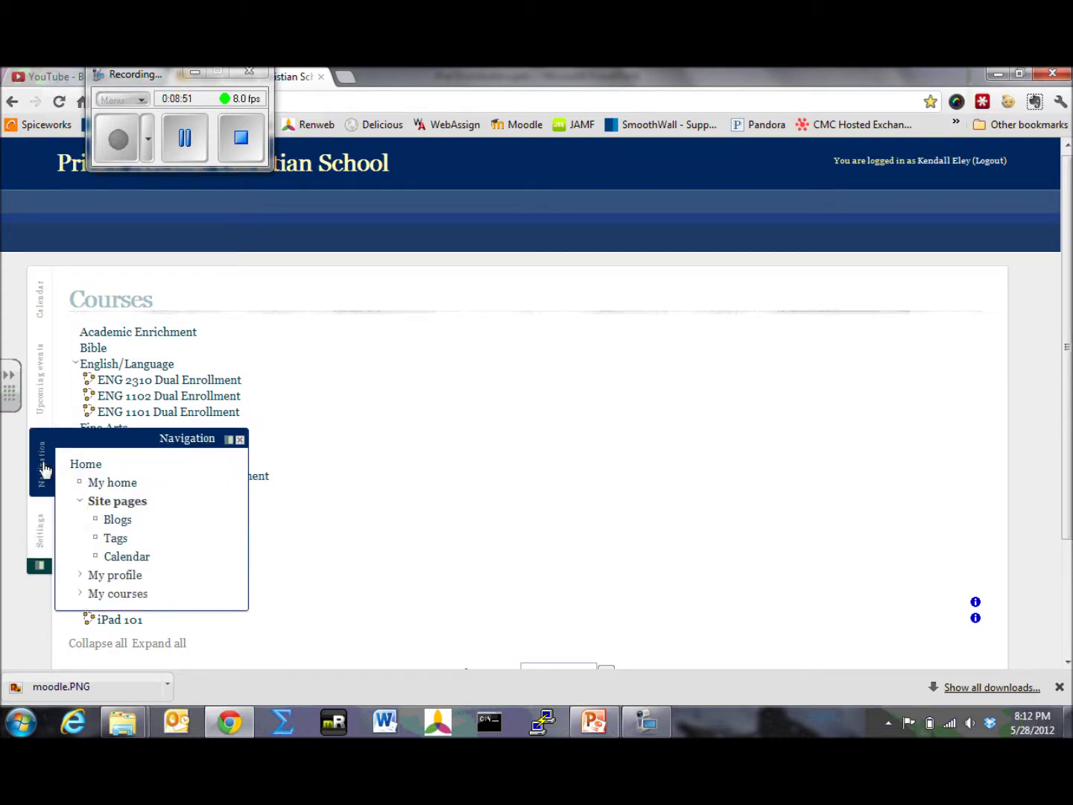
{"action": "mouse_move", "coordinate": [39, 388]}
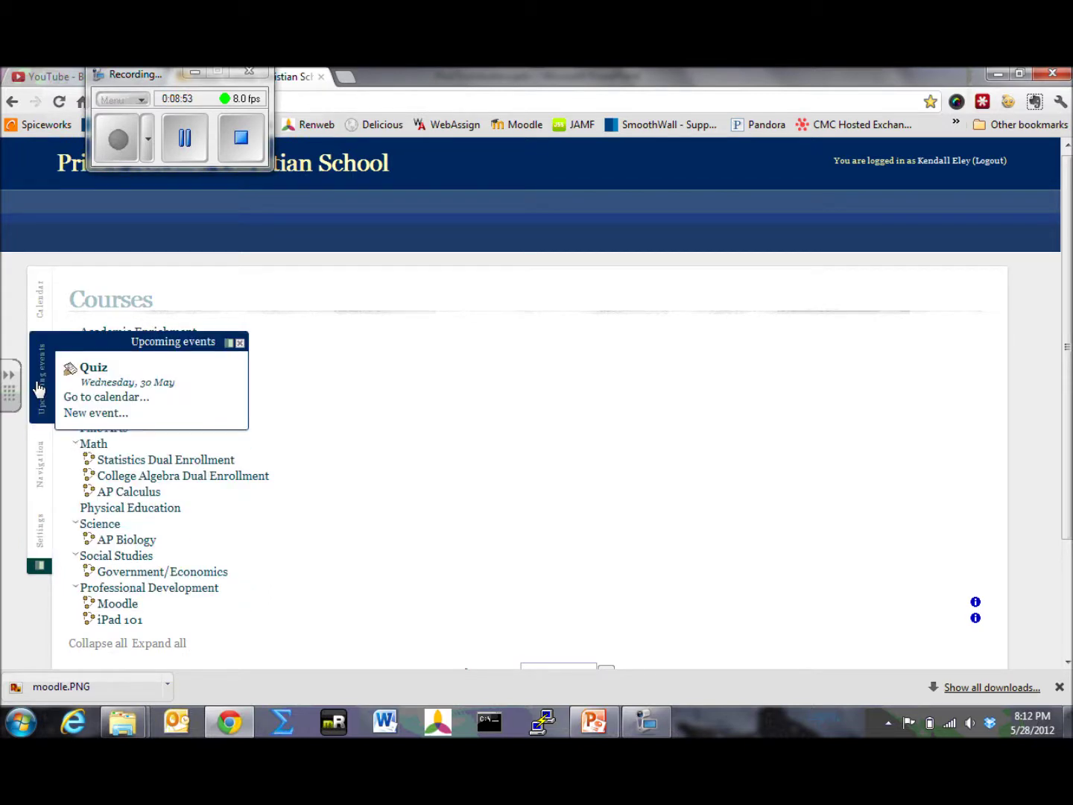
- Open the May 2012 month view from the docked Calendar block, and return to the home page
{"action": "mouse_move", "coordinate": [41, 302]}
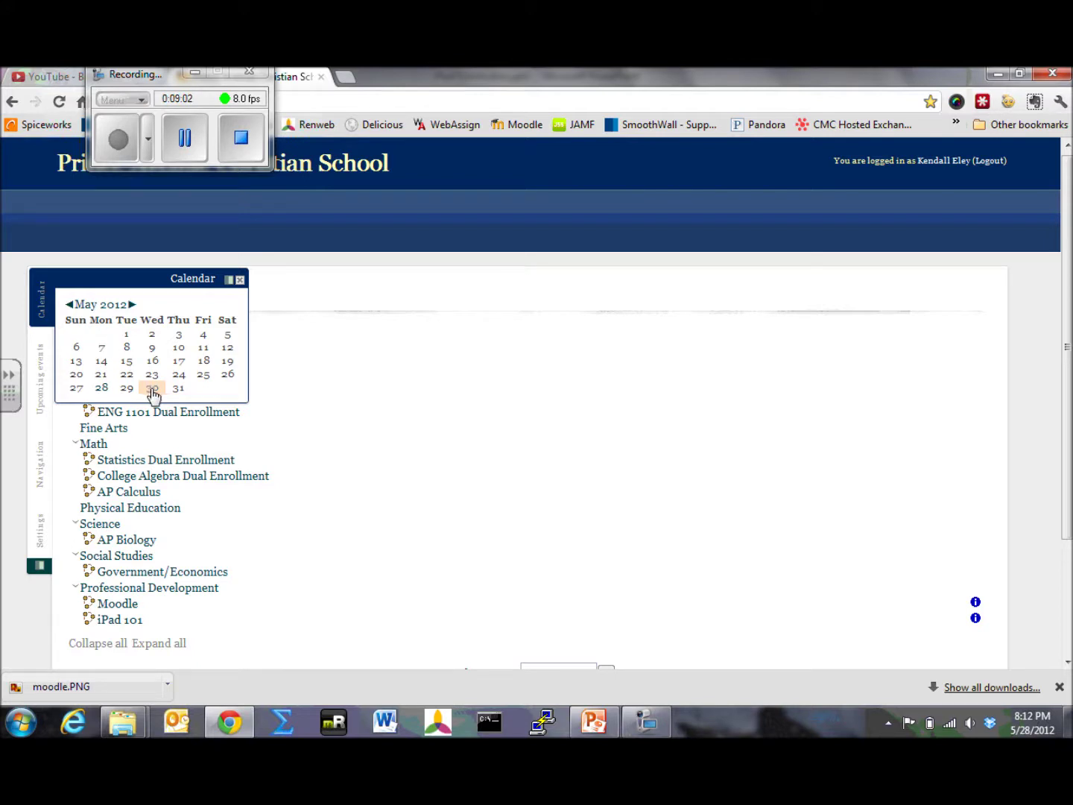
{"action": "mouse_move", "coordinate": [152, 394]}
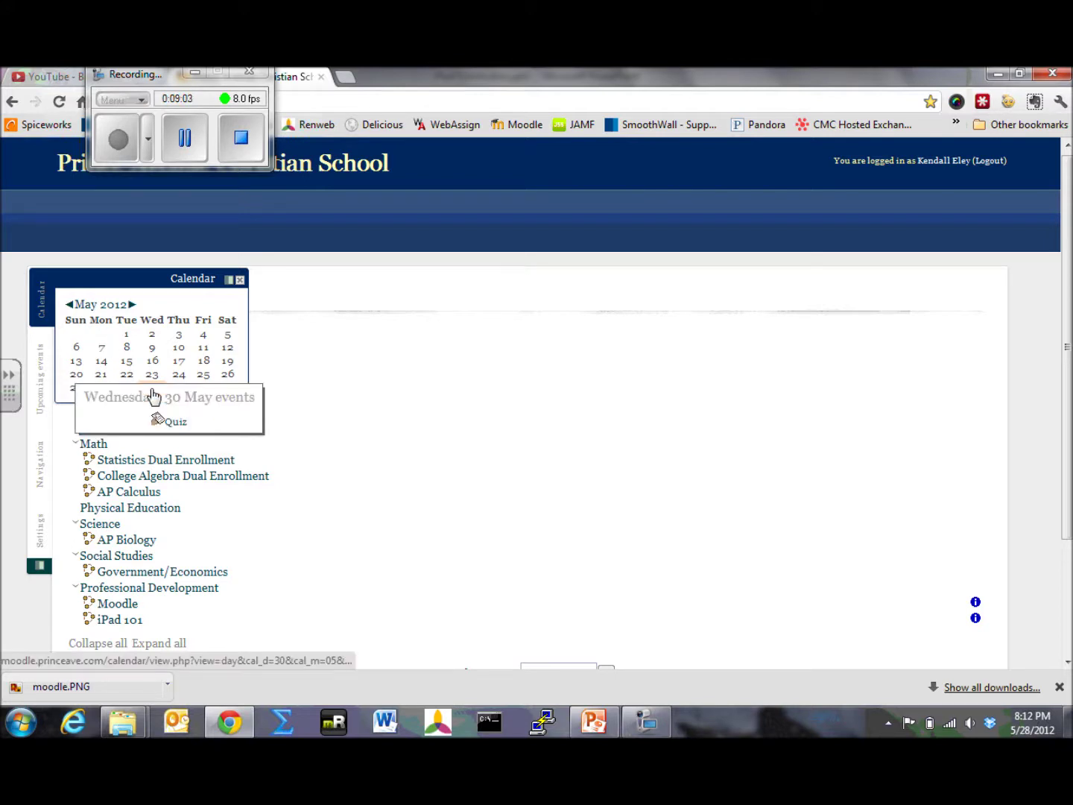
{"action": "left_click", "coordinate": [98, 305]}
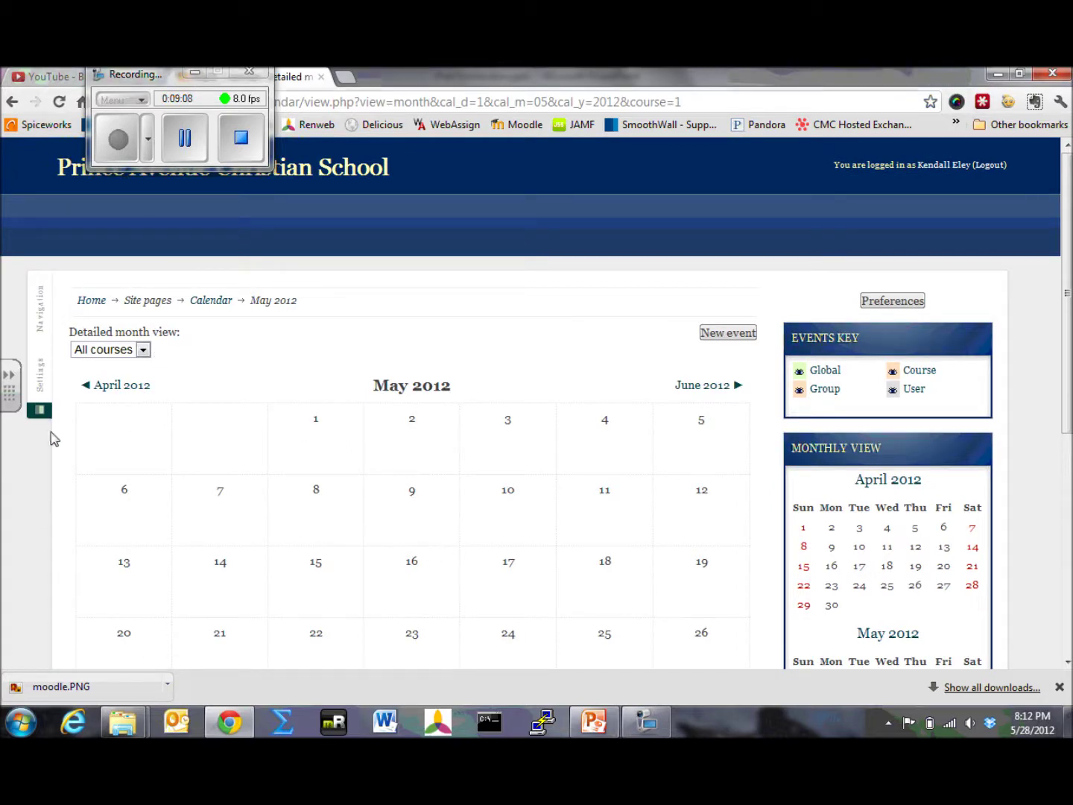
{"action": "left_click", "coordinate": [86, 306]}
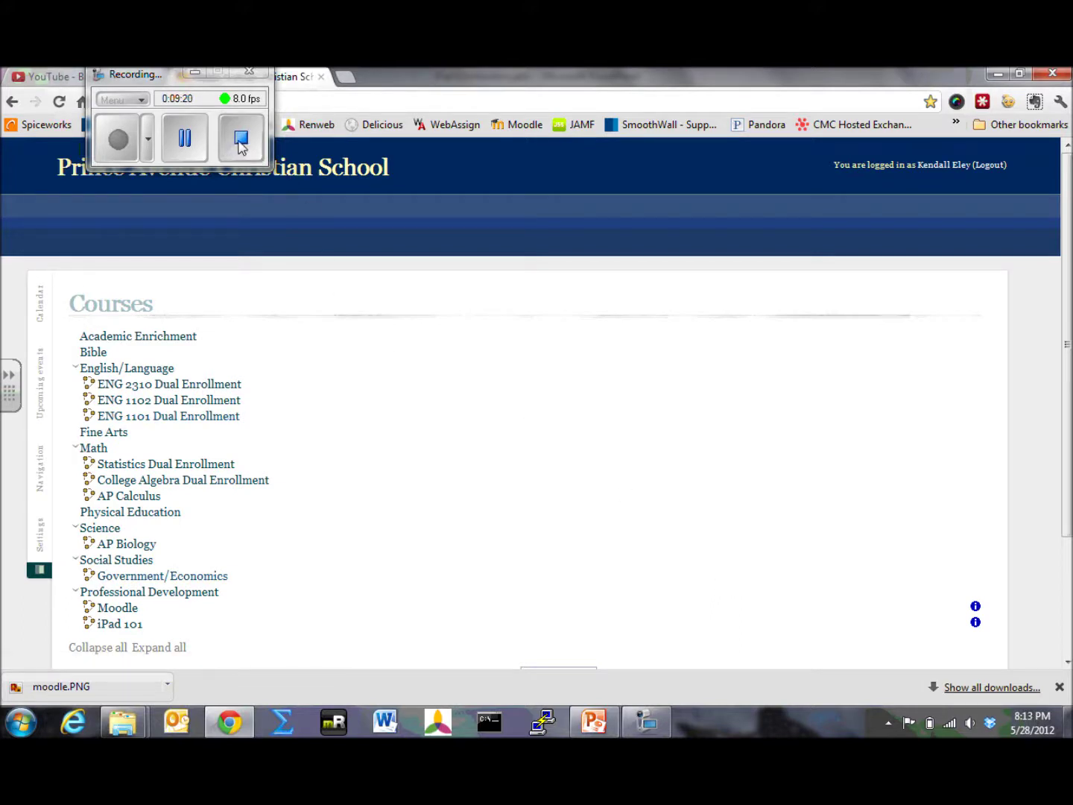
- Show the docked Navigation block and the docked Settings block on the home page
{"action": "left_click", "coordinate": [184, 142]}
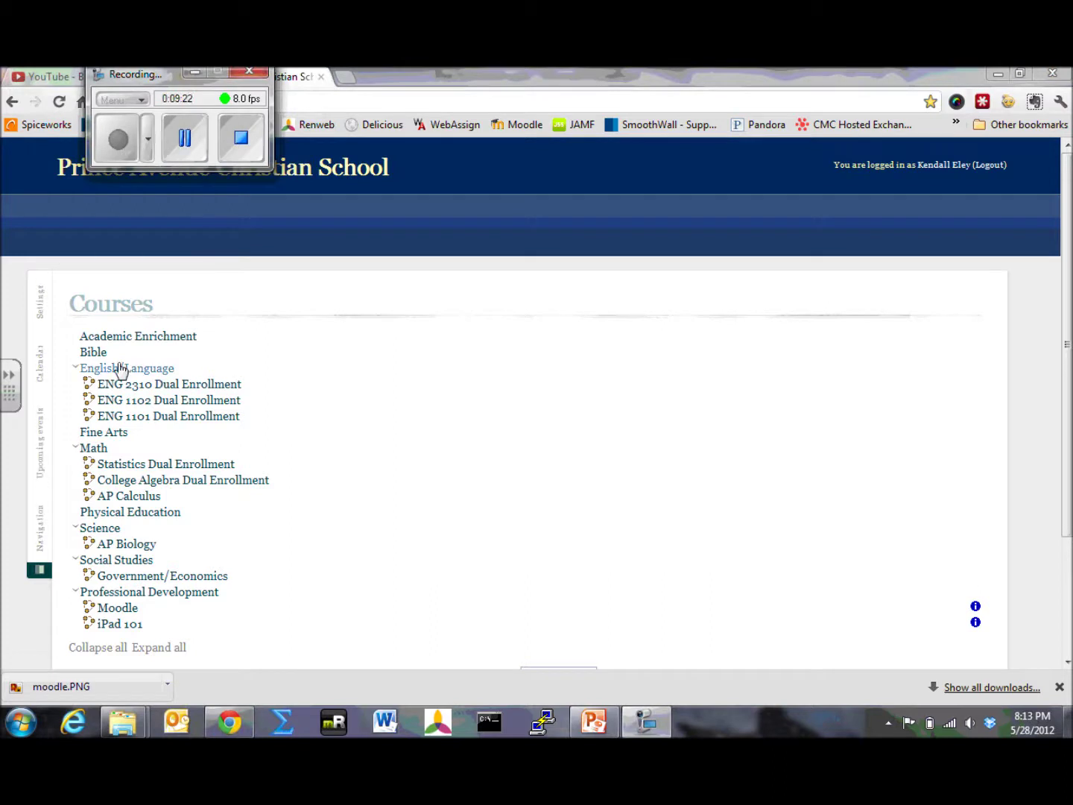
{"action": "left_click", "coordinate": [37, 513]}
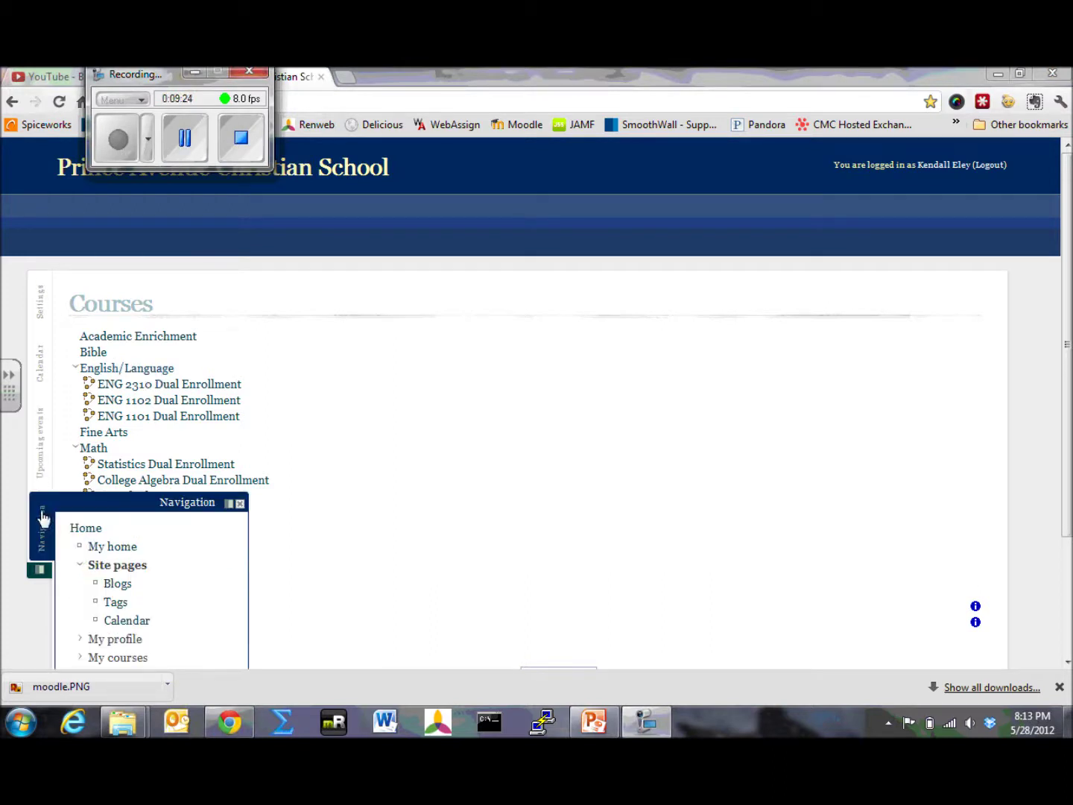
{"action": "left_click", "coordinate": [37, 300]}
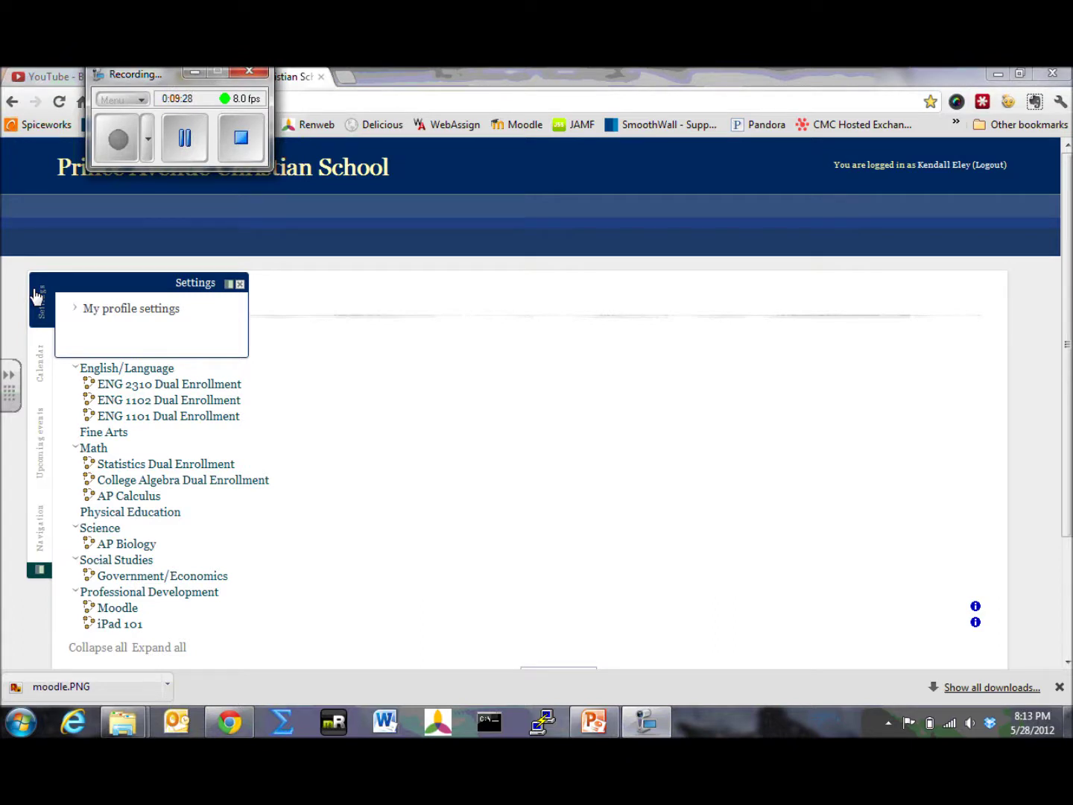
- Undock the Settings, Calendar, Upcoming events and Navigation blocks so they return to the home page's side column
{"action": "left_click", "coordinate": [230, 285]}
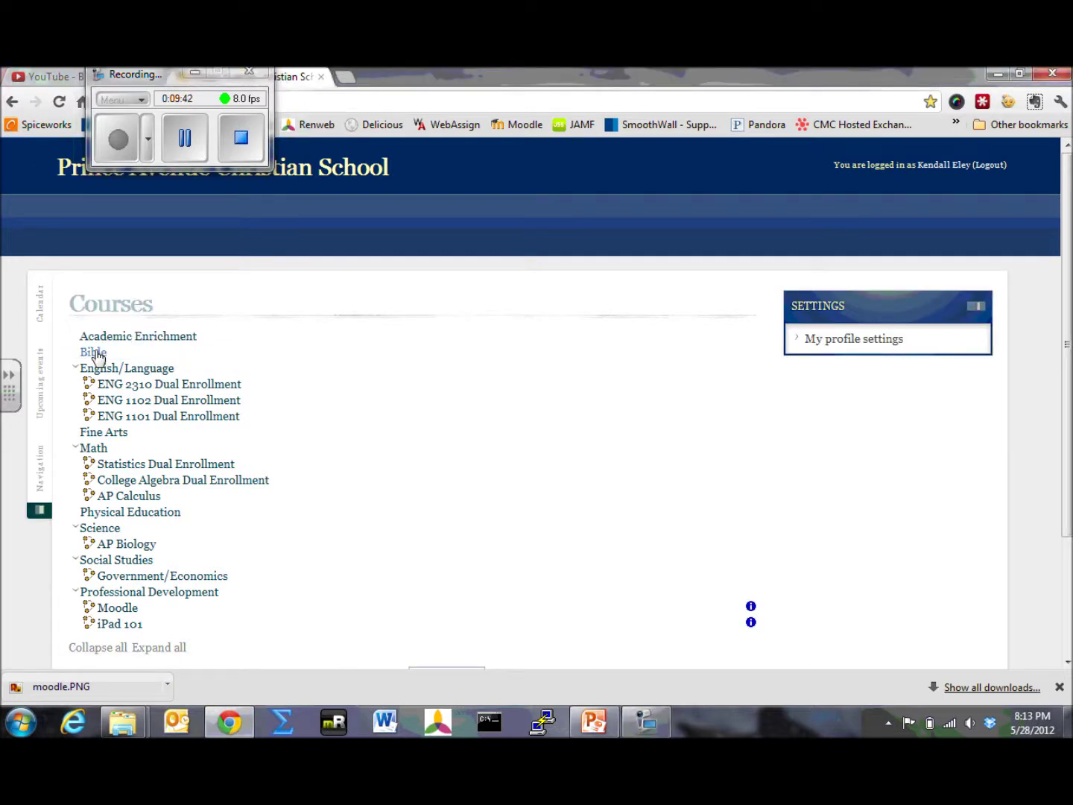
{"action": "left_click", "coordinate": [44, 306]}
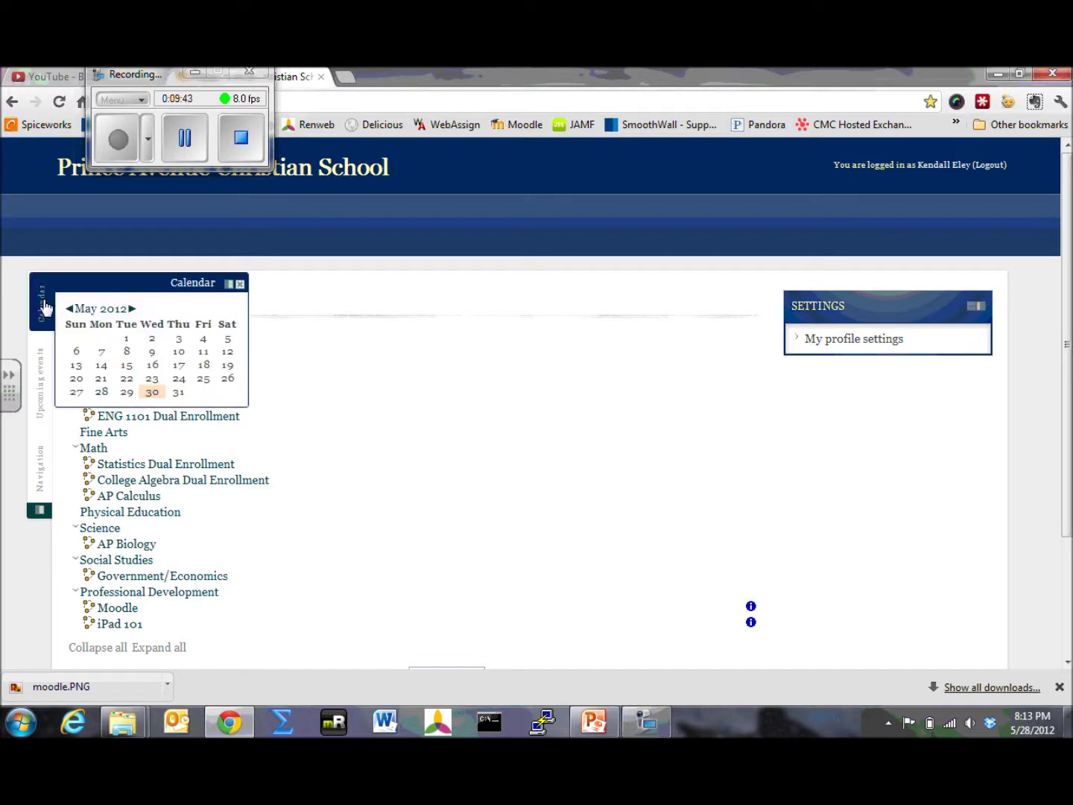
{"action": "left_click", "coordinate": [233, 285]}
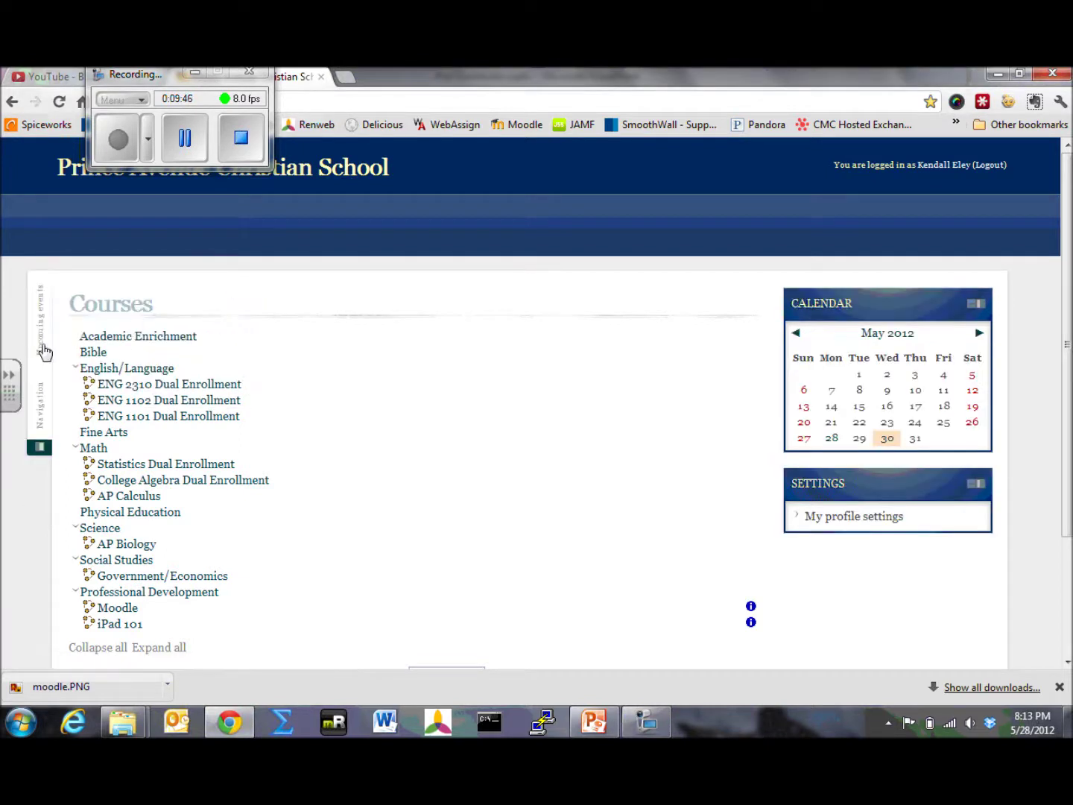
{"action": "left_click", "coordinate": [39, 322]}
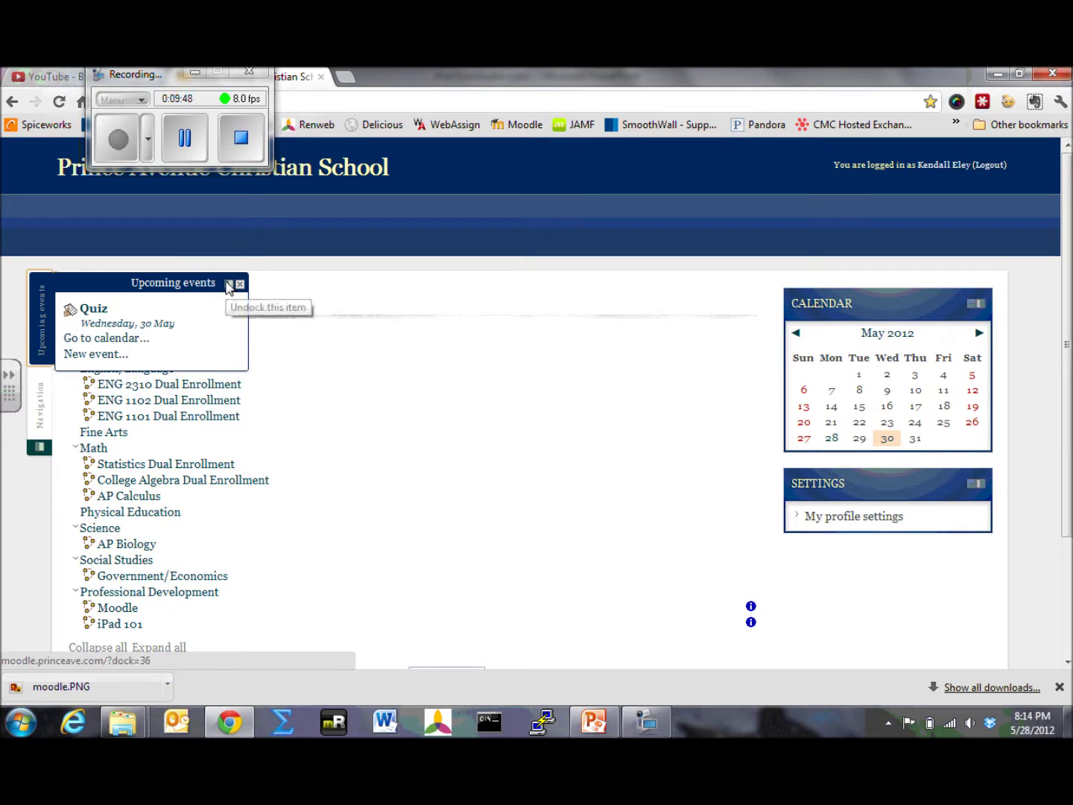
{"action": "left_click", "coordinate": [228, 287]}
{"action": "left_click", "coordinate": [44, 311]}
{"action": "left_click", "coordinate": [42, 311]}
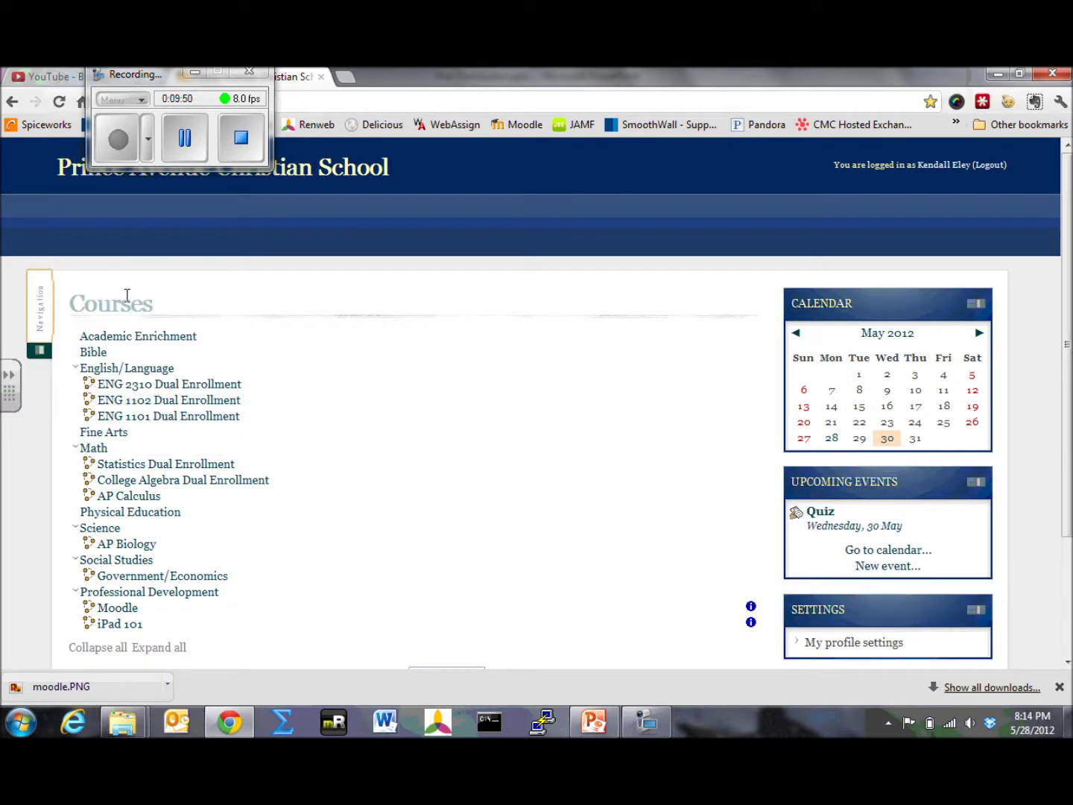
{"action": "left_click", "coordinate": [45, 299]}
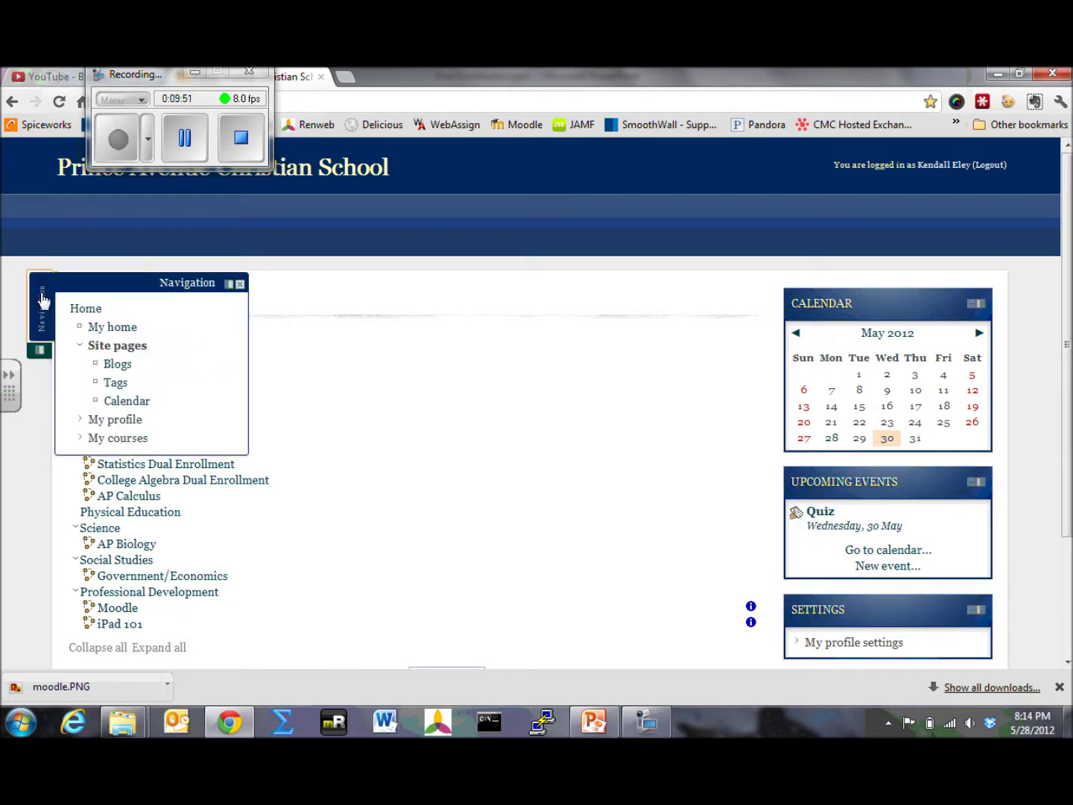
{"action": "left_click", "coordinate": [228, 285]}
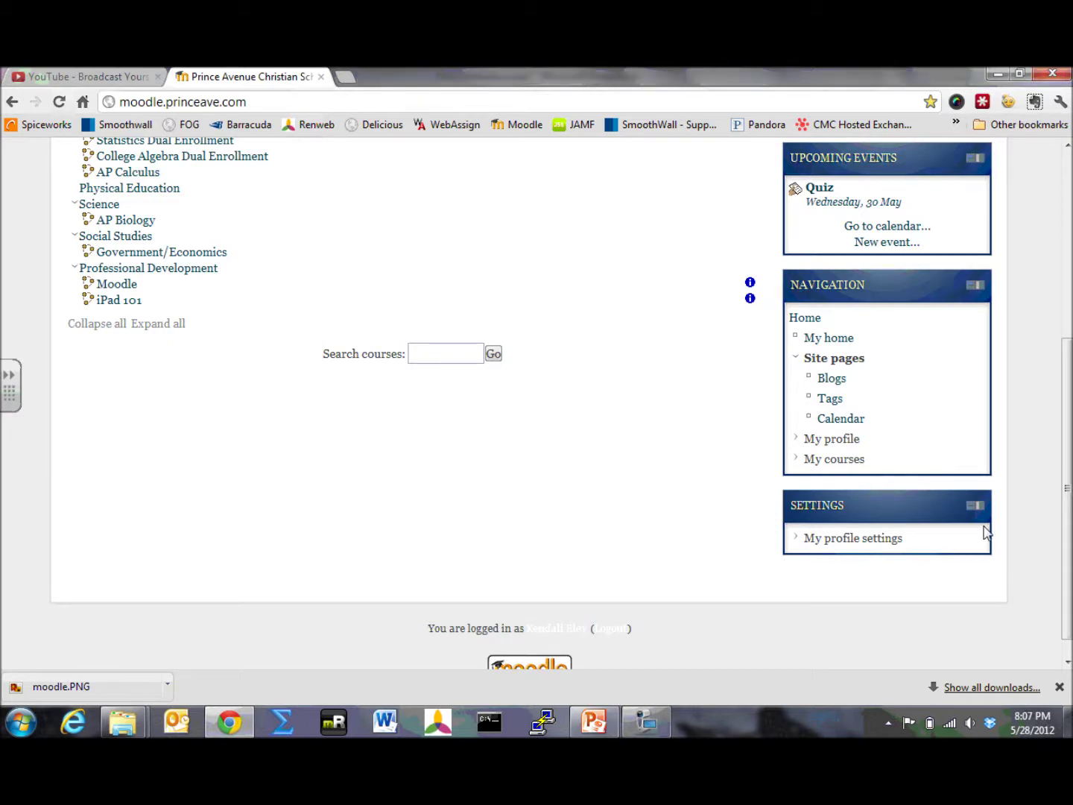
- Open the profile editing form and set Email display to "Allow only other course members to see my email address"
{"action": "left_click", "coordinate": [822, 542]}
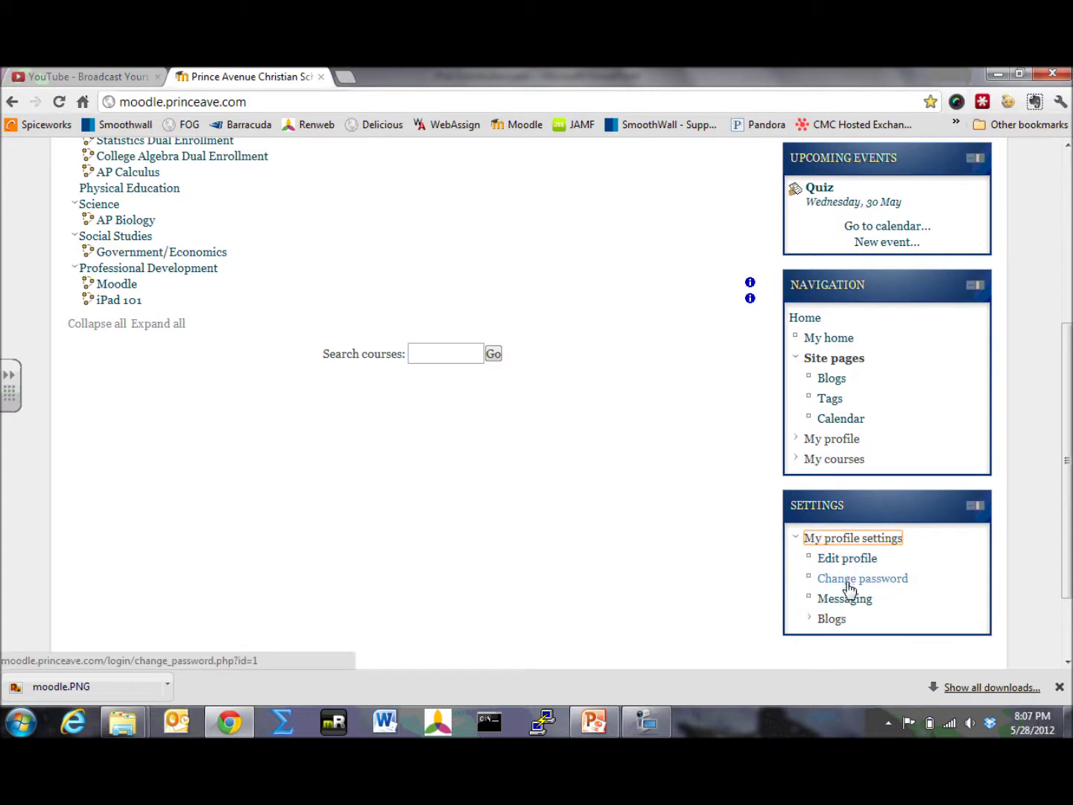
{"action": "left_click", "coordinate": [845, 555]}
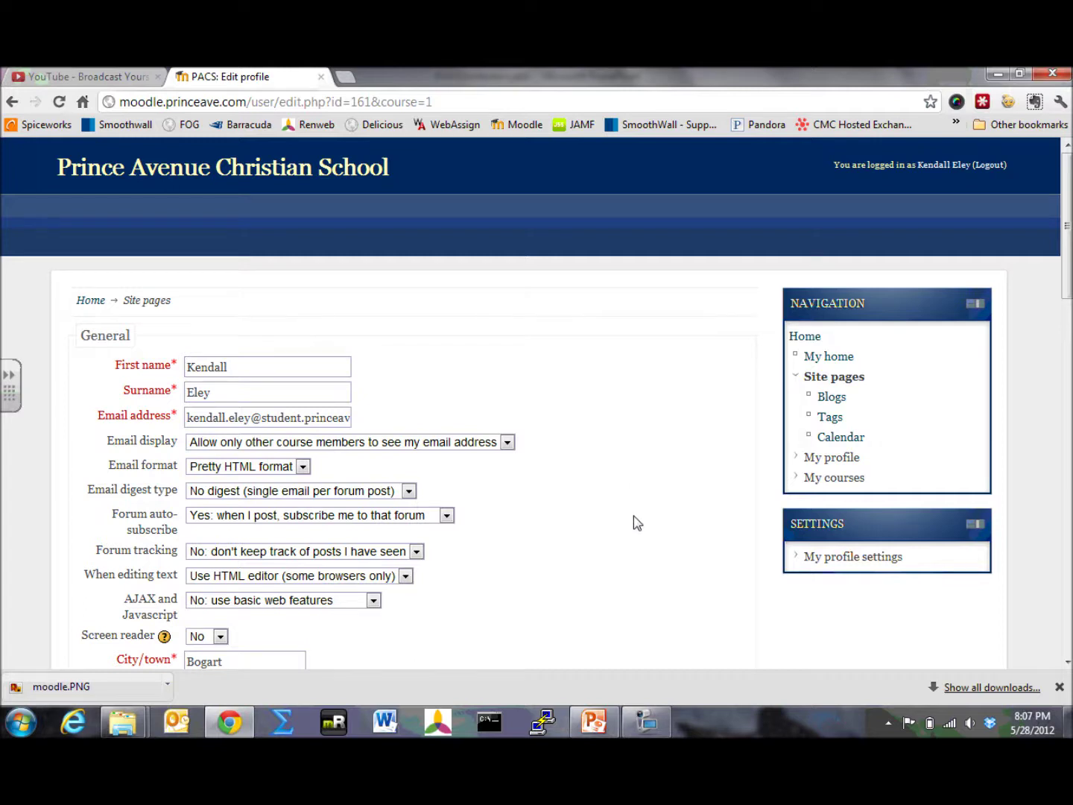
{"action": "scroll", "coordinate": [633, 515], "scroll_direction": "down", "scroll_amount": 1}
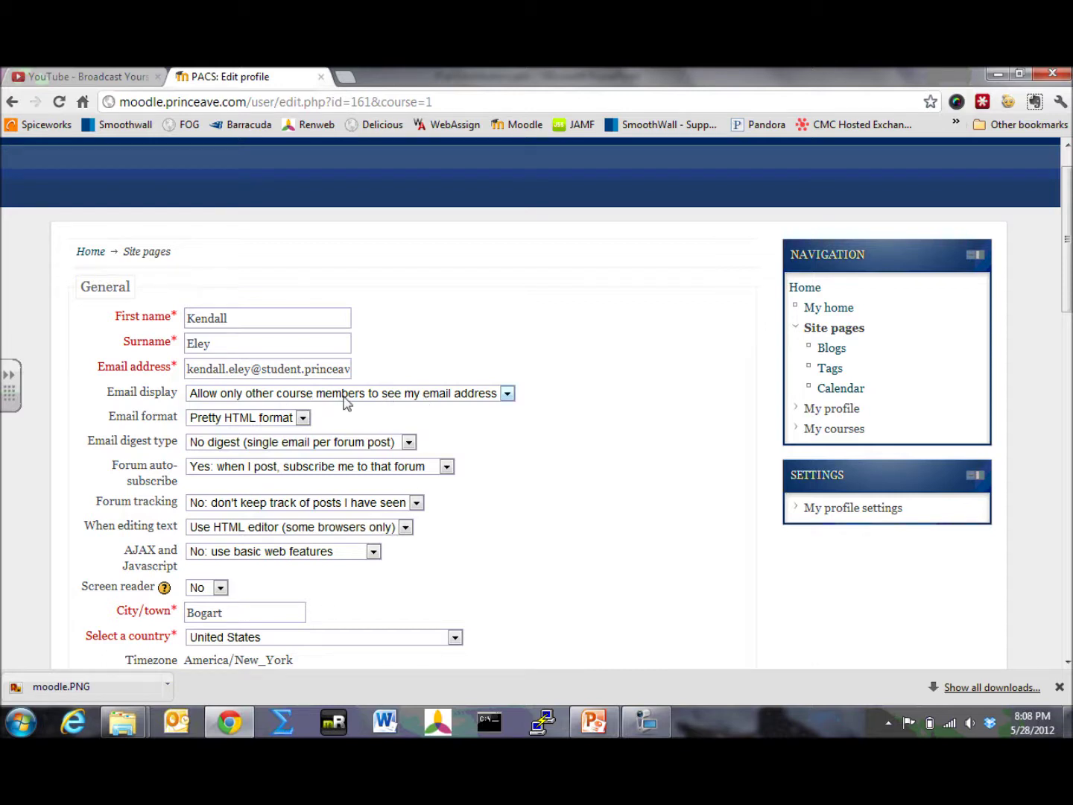
{"action": "left_click", "coordinate": [396, 395]}
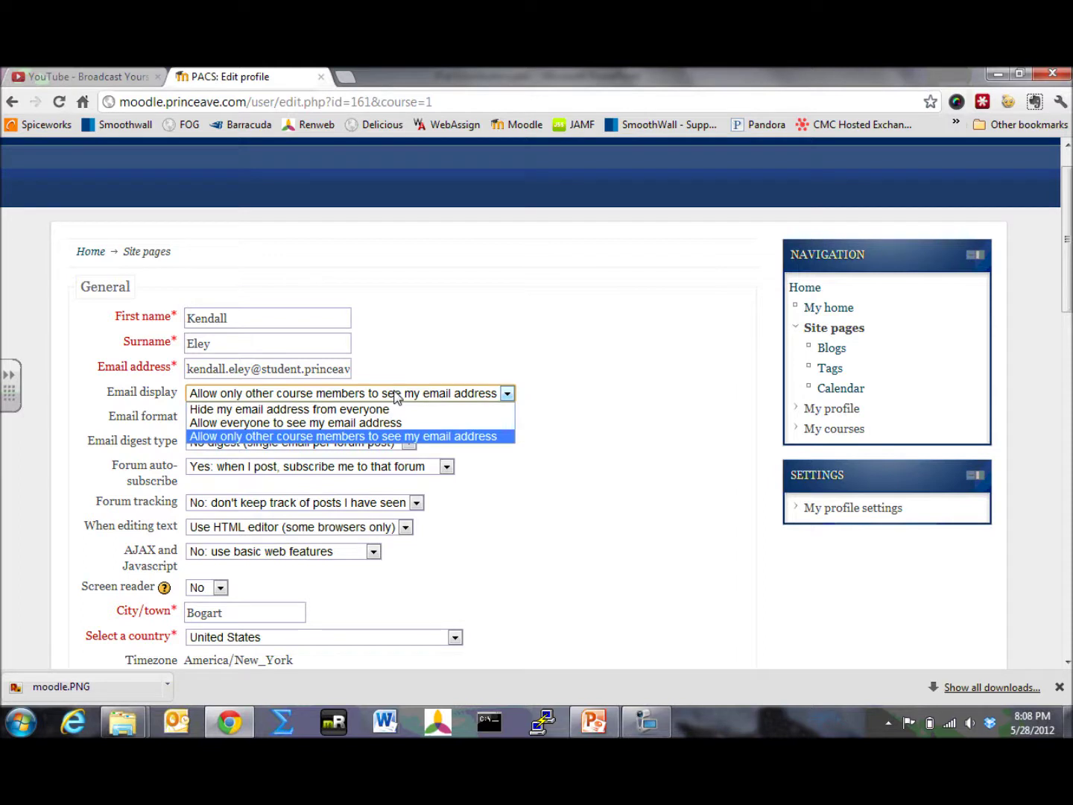
{"action": "left_click", "coordinate": [296, 438]}
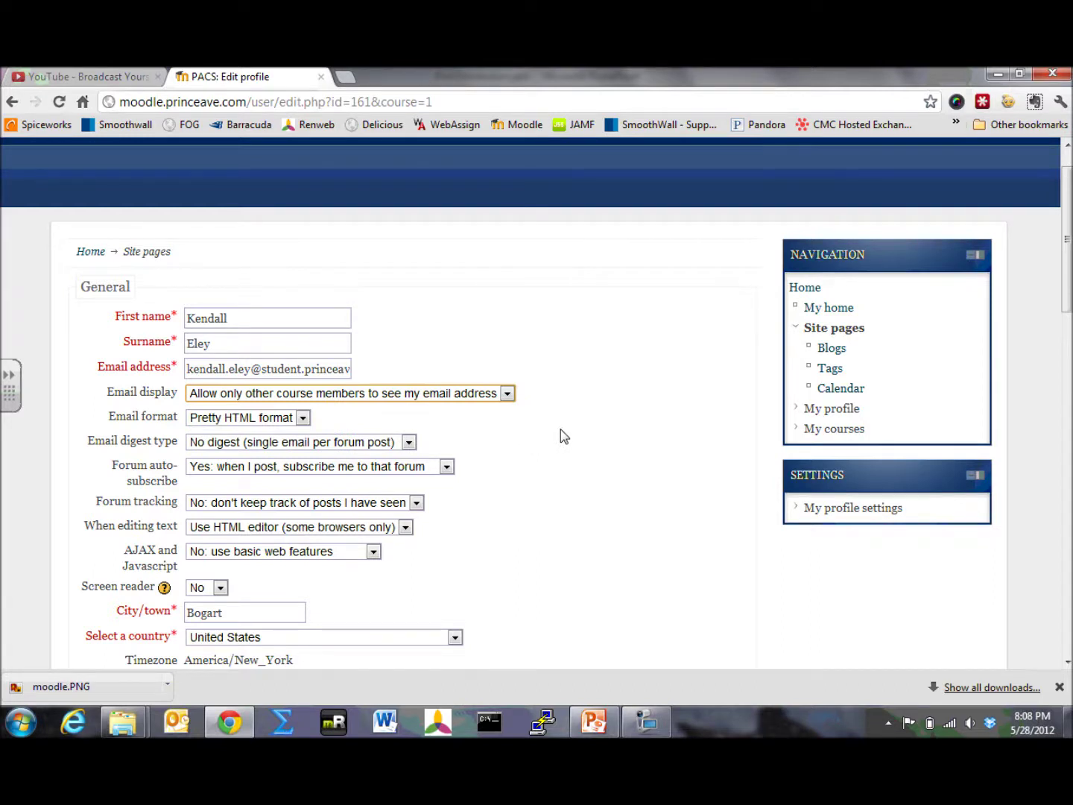
- Read the help text for the Screen reader option in the profile form and close it
{"action": "scroll", "coordinate": [561, 429], "scroll_direction": "down", "scroll_amount": 3}
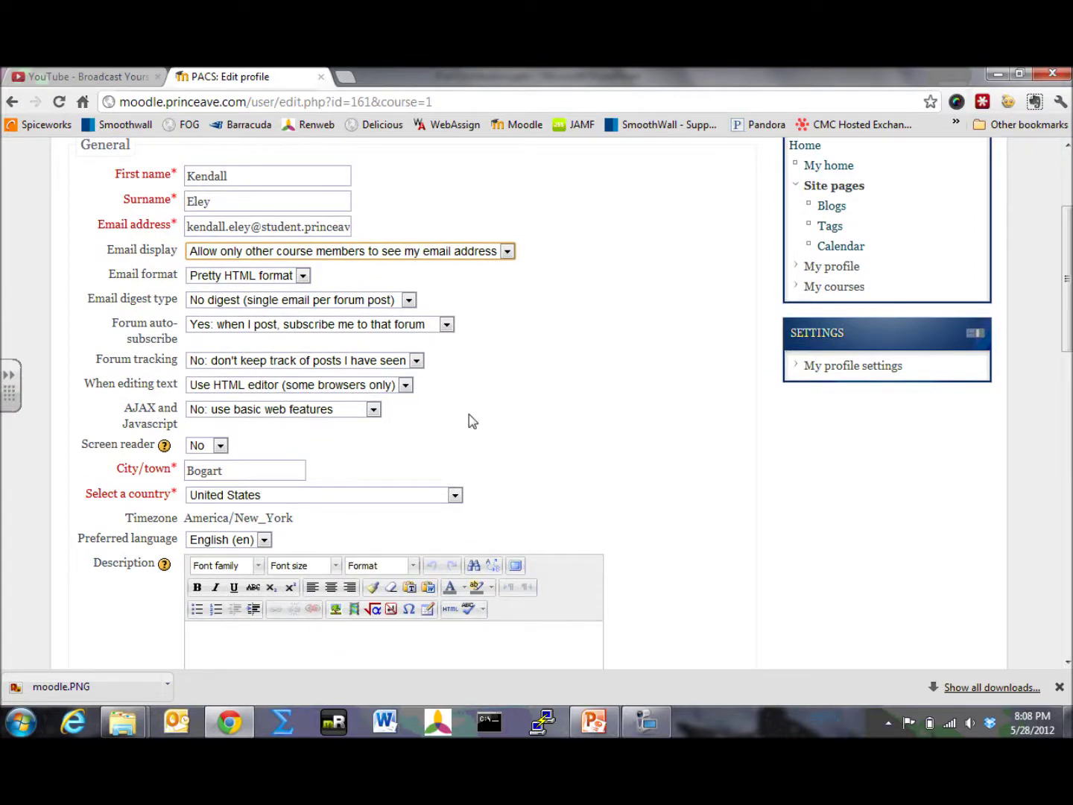
{"action": "left_click", "coordinate": [164, 446]}
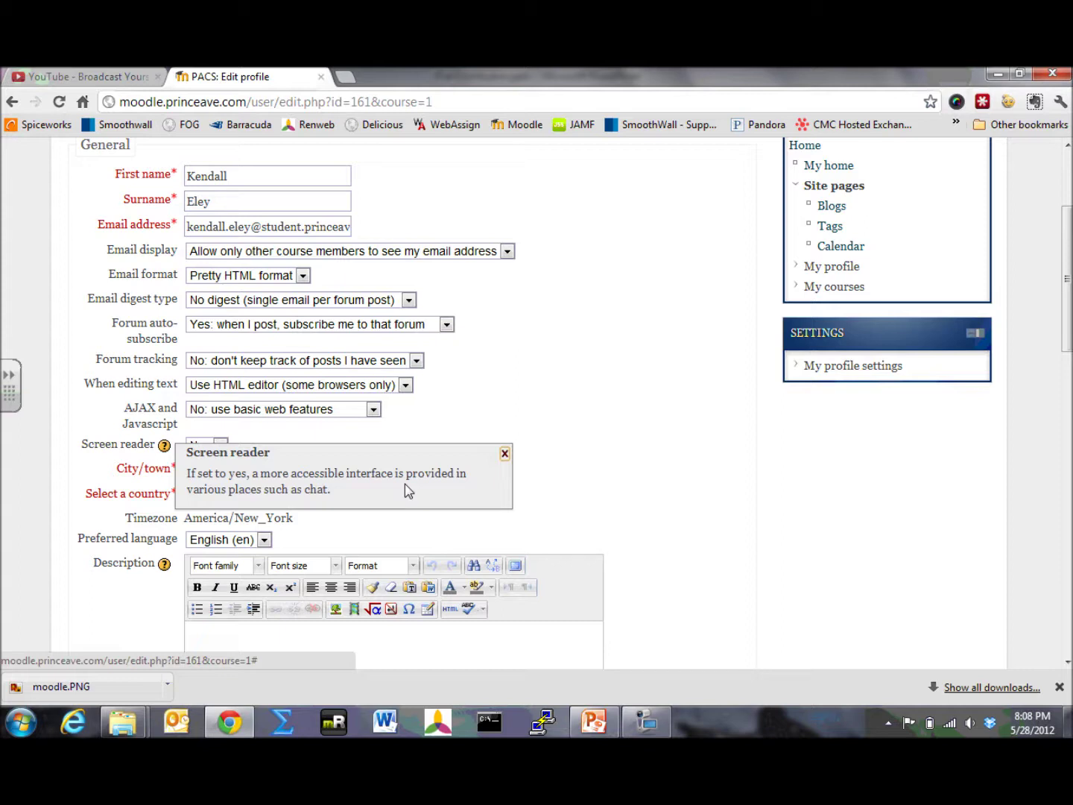
{"action": "left_click", "coordinate": [505, 454]}
- Review the Description, User picture, Interests and Optional sections of the profile form down to its end
{"action": "scroll", "coordinate": [668, 447], "scroll_direction": "down", "scroll_amount": 3}
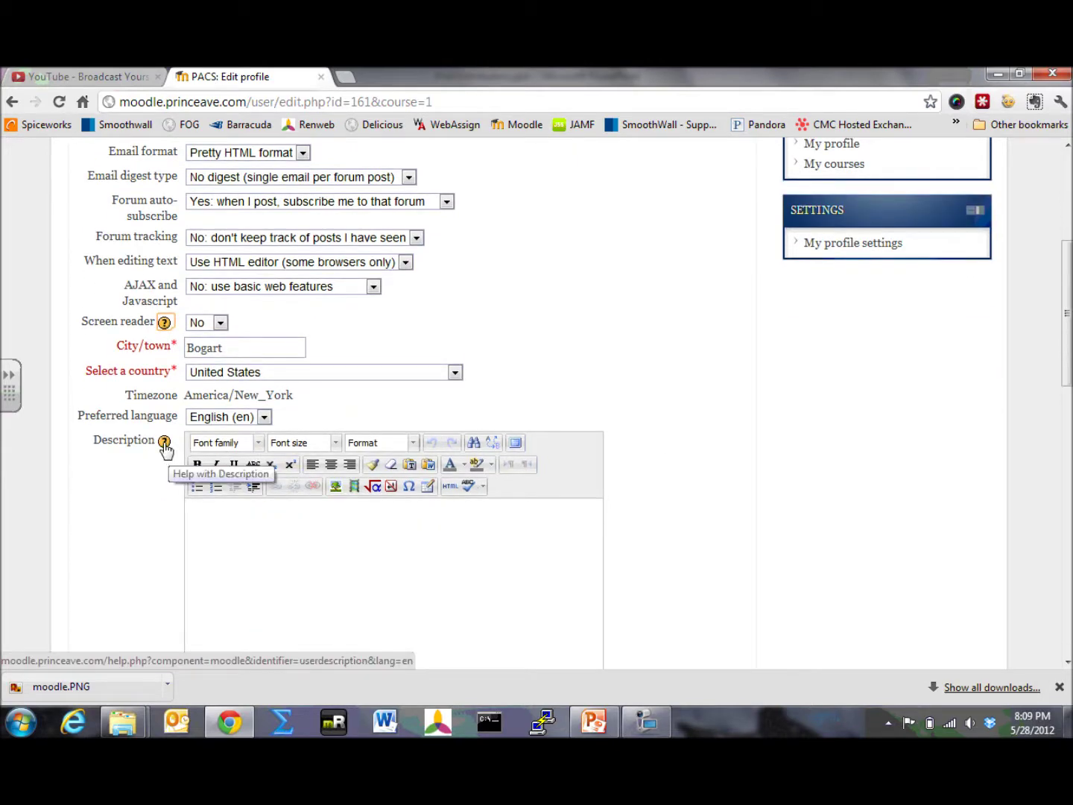
{"action": "scroll", "coordinate": [690, 410], "scroll_direction": "down", "scroll_amount": 4}
{"action": "scroll", "coordinate": [689, 409], "scroll_direction": "down", "scroll_amount": 3}
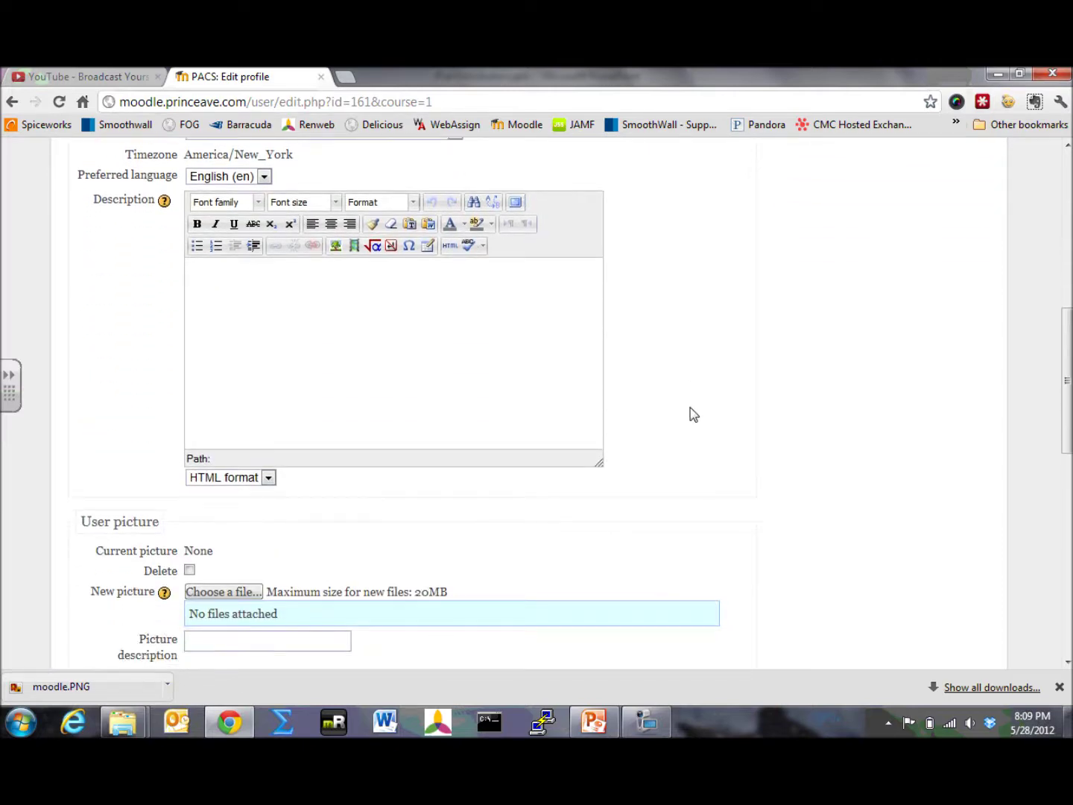
{"action": "scroll", "coordinate": [690, 414], "scroll_direction": "down", "scroll_amount": 3}
{"action": "scroll", "coordinate": [689, 414], "scroll_direction": "down", "scroll_amount": 10}
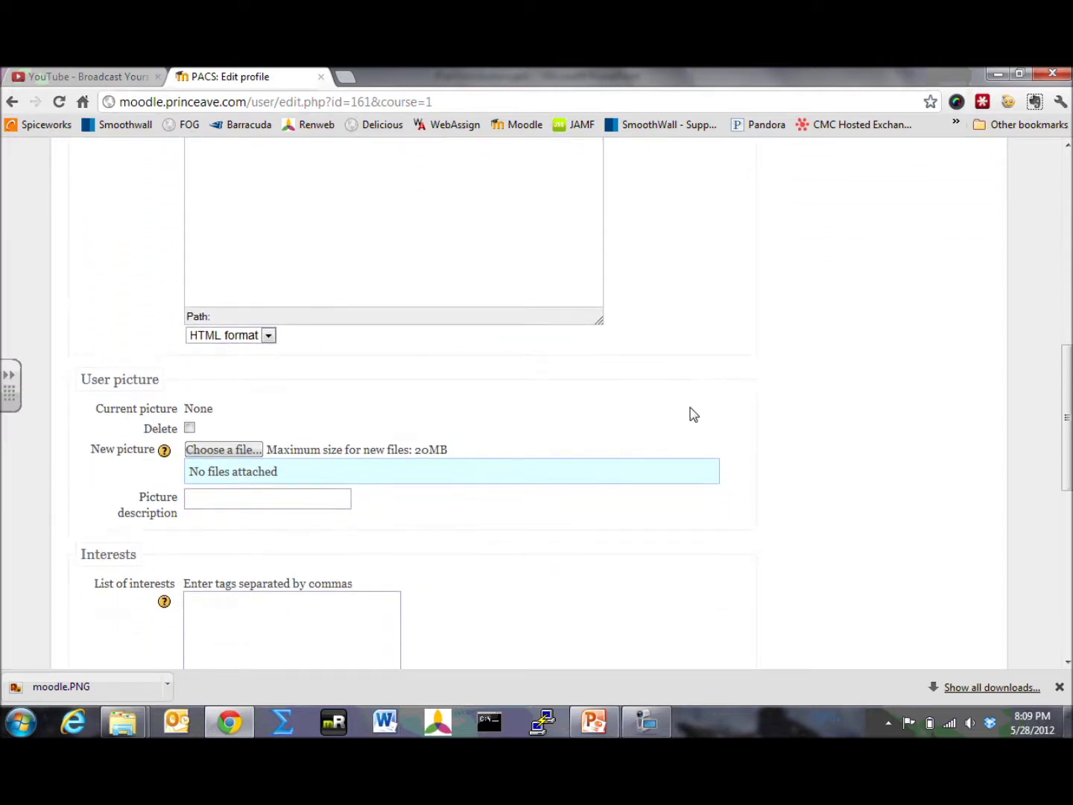
{"action": "scroll", "coordinate": [690, 414], "scroll_direction": "down", "scroll_amount": 6}
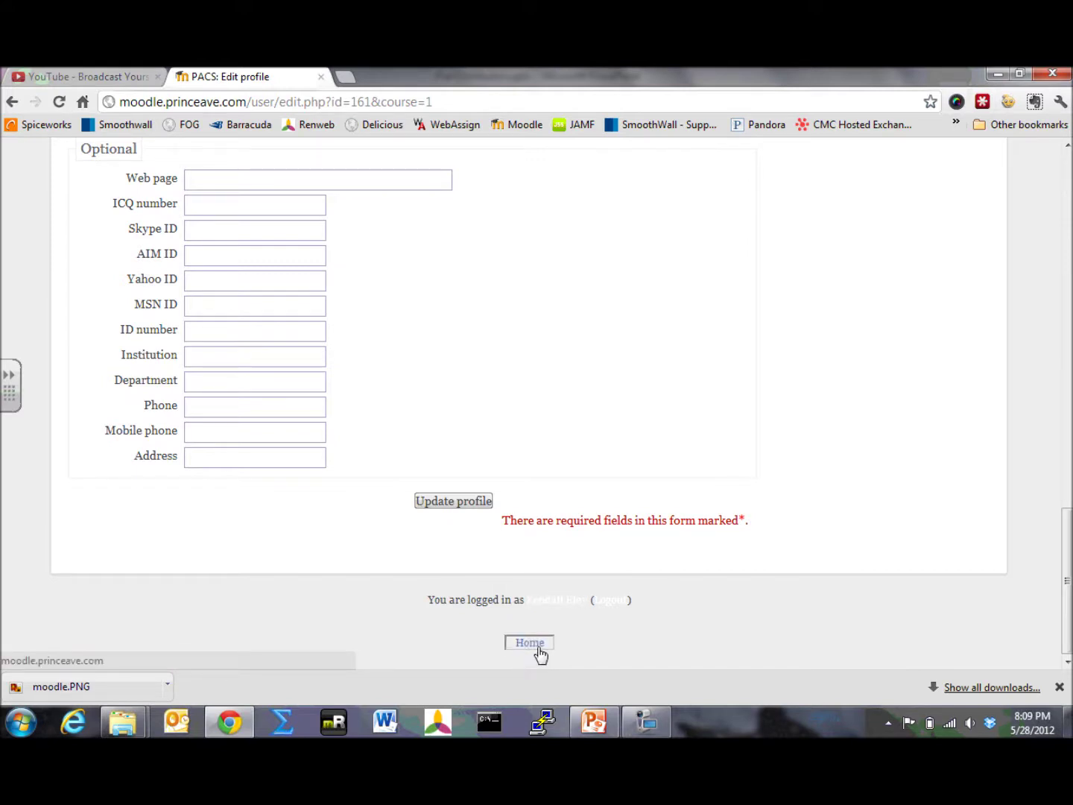
{"action": "scroll", "coordinate": [584, 491], "scroll_direction": "up", "scroll_amount": 2}
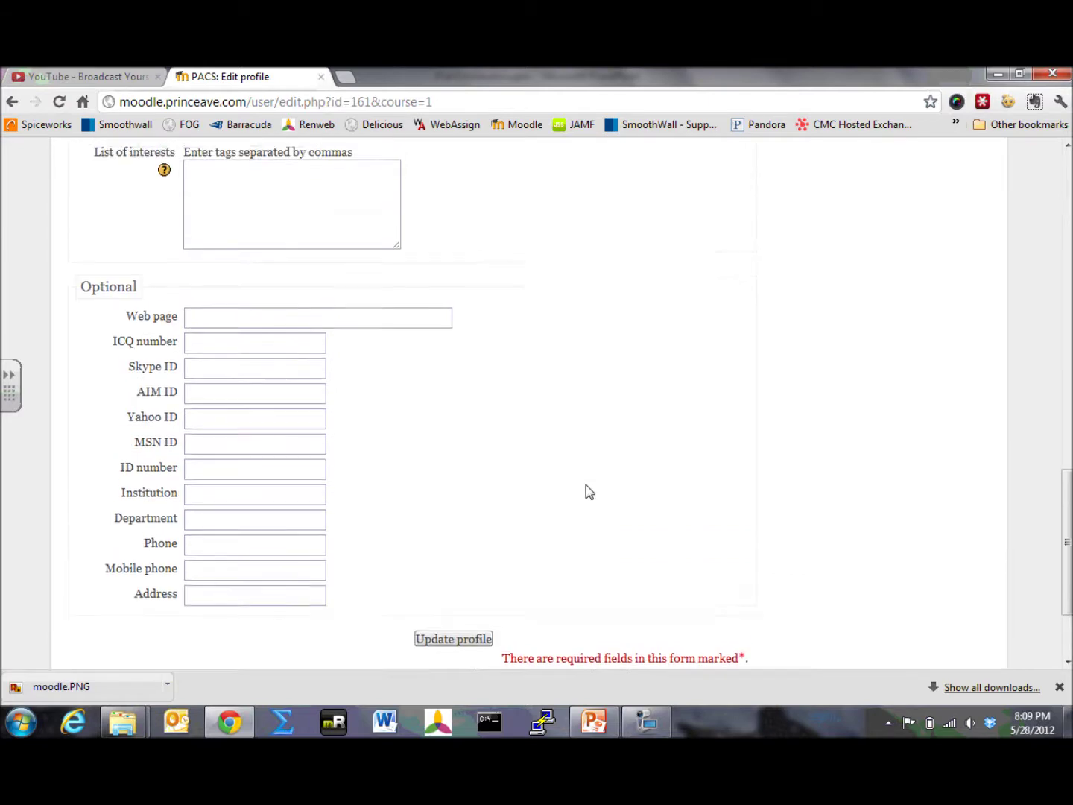
{"action": "scroll", "coordinate": [566, 507], "scroll_direction": "down", "scroll_amount": 1}
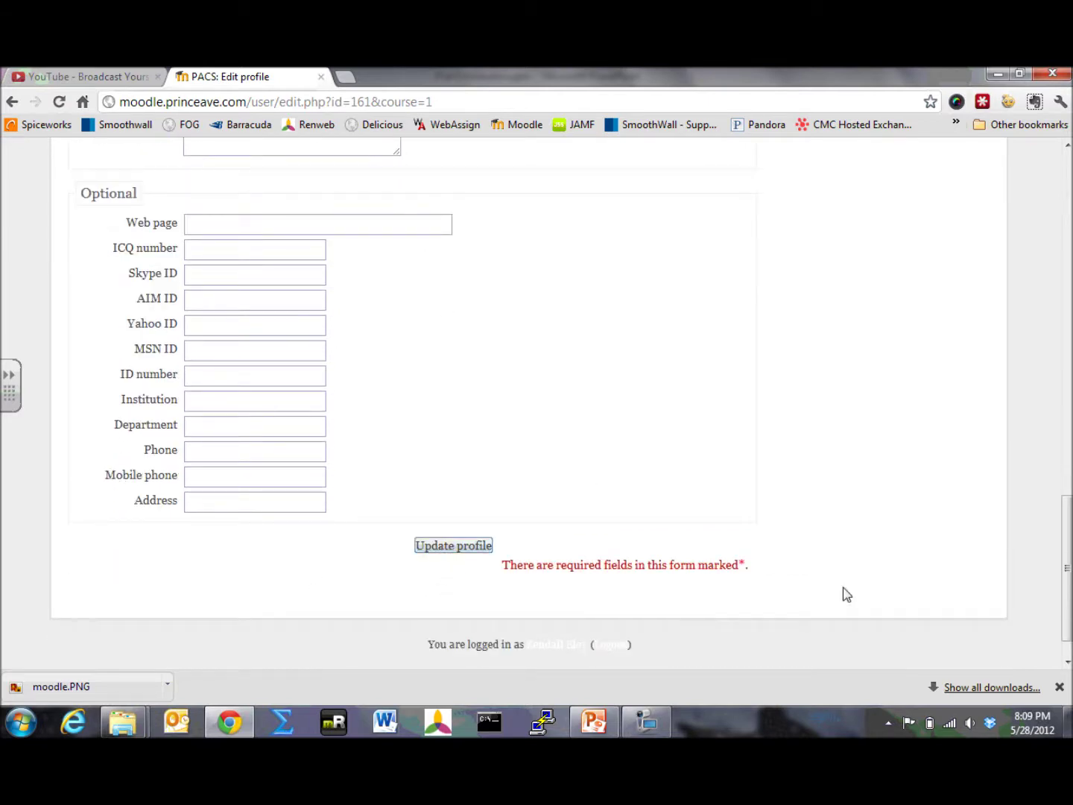
- Open the Change password page from My profile settings and examine the password requirements
{"action": "left_click_drag", "start_coordinate": [1067, 575], "coordinate": [1057, 286]}
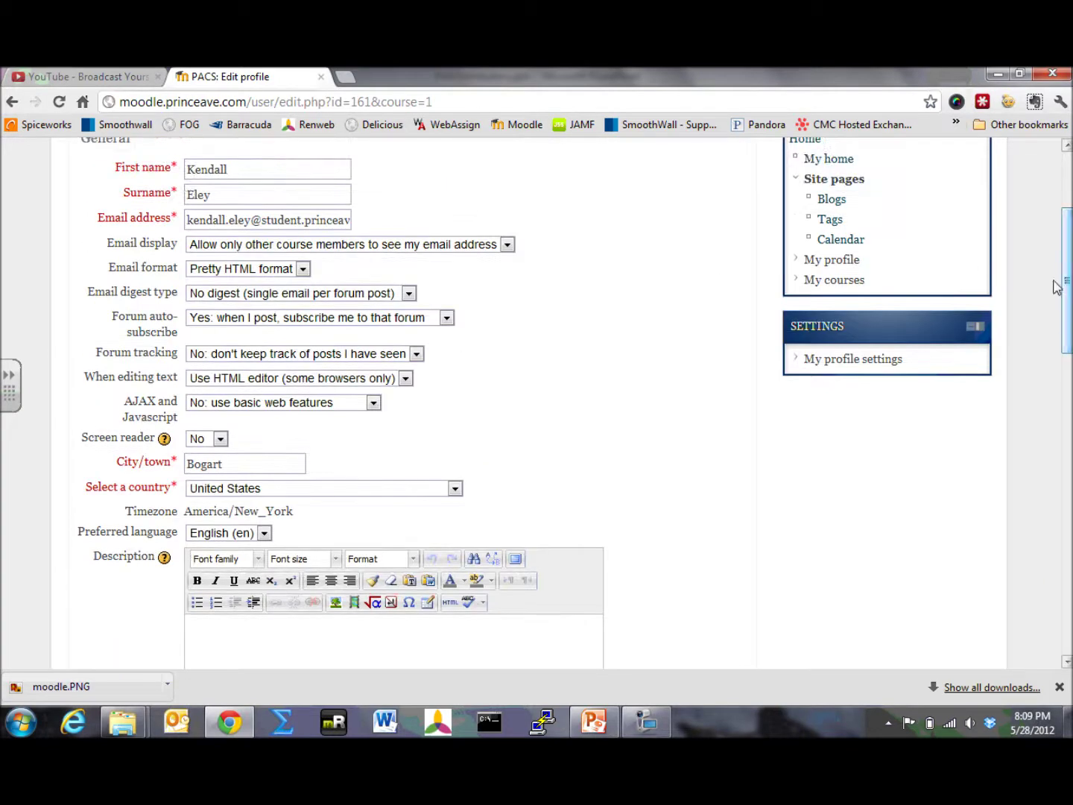
{"action": "left_click", "coordinate": [842, 362]}
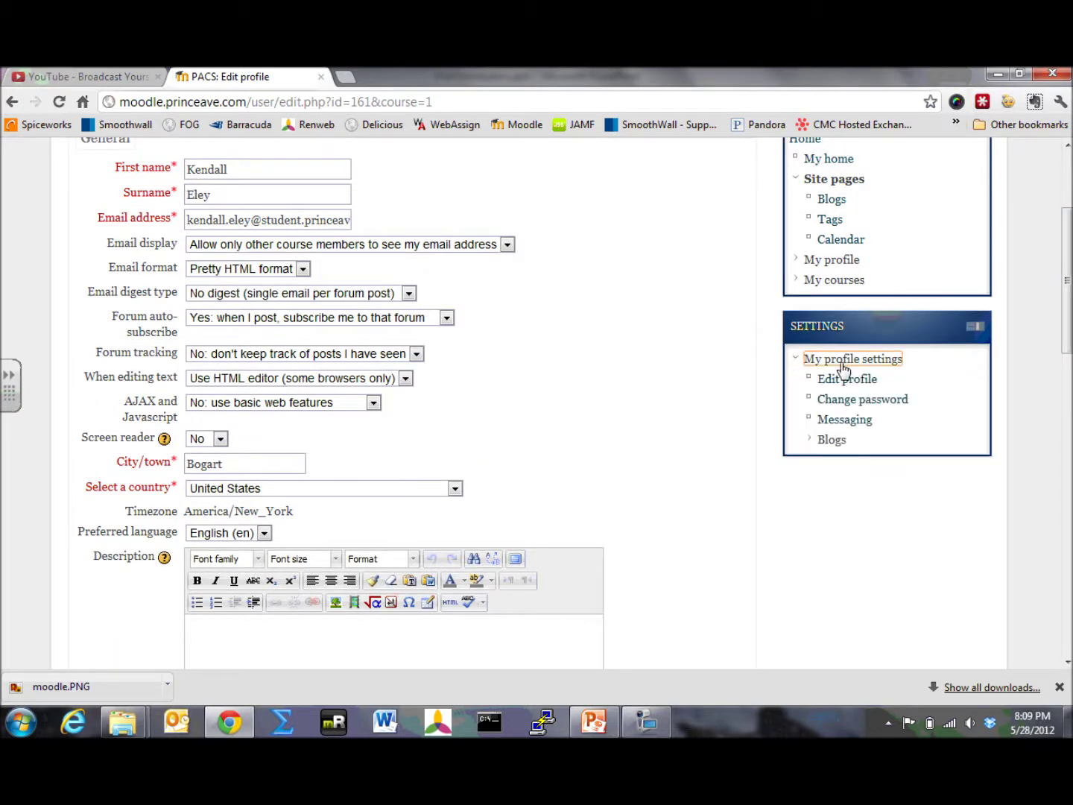
{"action": "left_click", "coordinate": [864, 403]}
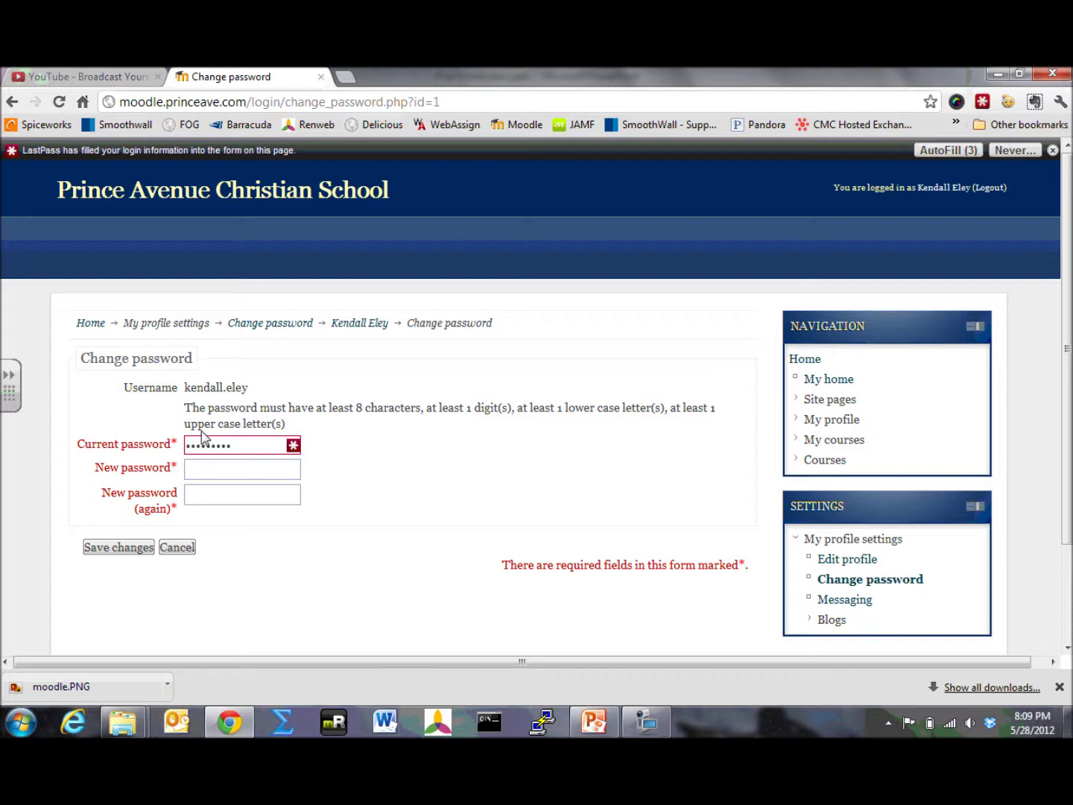
{"action": "left_click_drag", "start_coordinate": [184, 407], "coordinate": [715, 410]}
{"action": "left_click", "coordinate": [492, 470]}
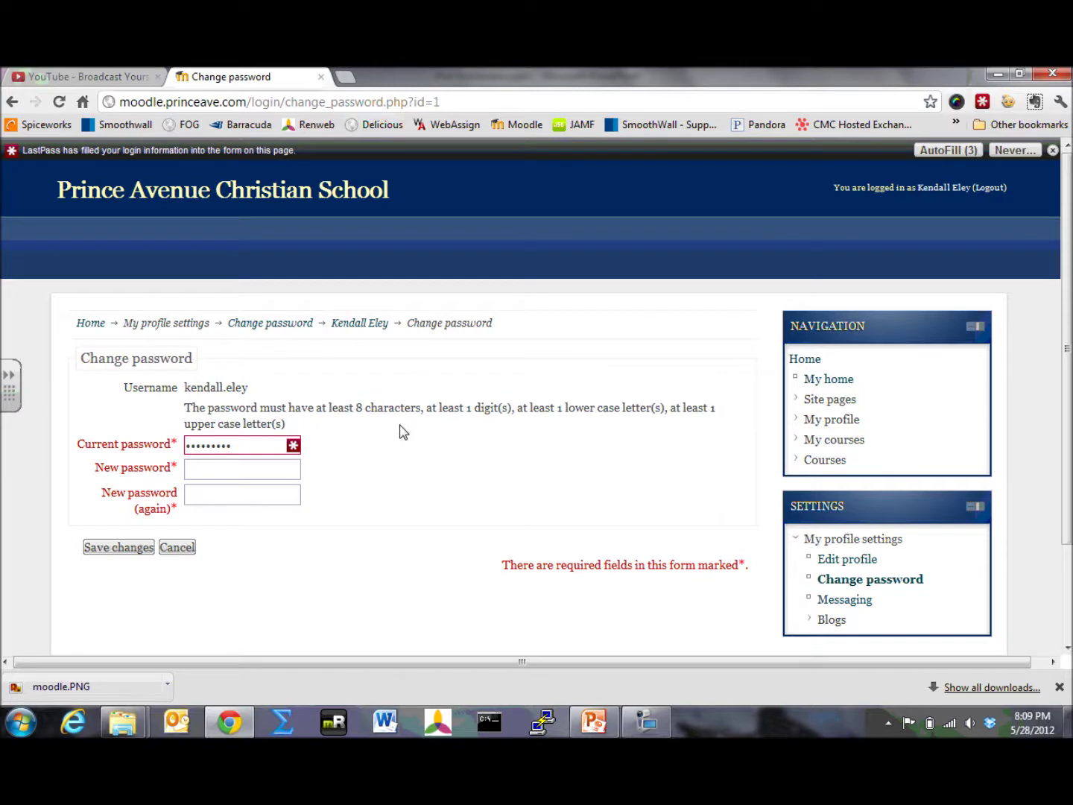